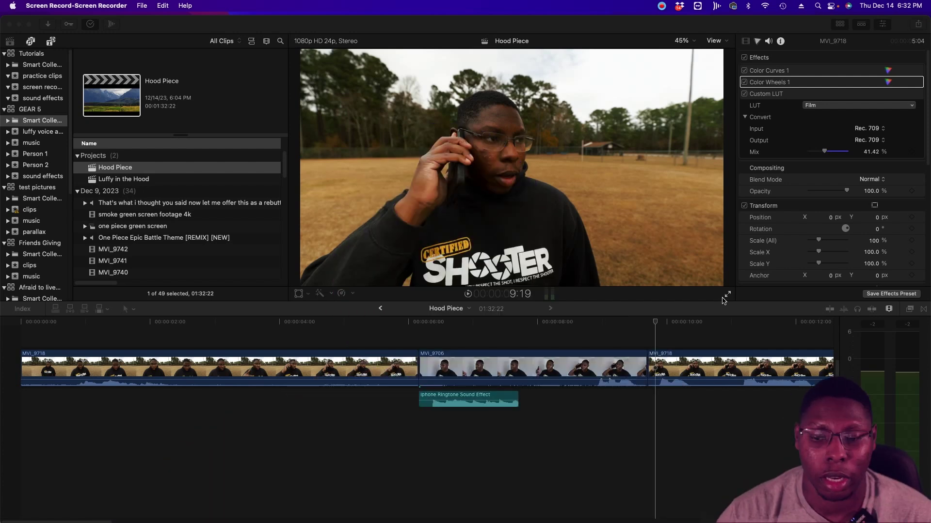
- Trim the end of MVI_9713 in Hood Piece and scroll on to the letterboxed clips
click(654, 325)
scroll(533, 340, right, 10)
click(378, 324)
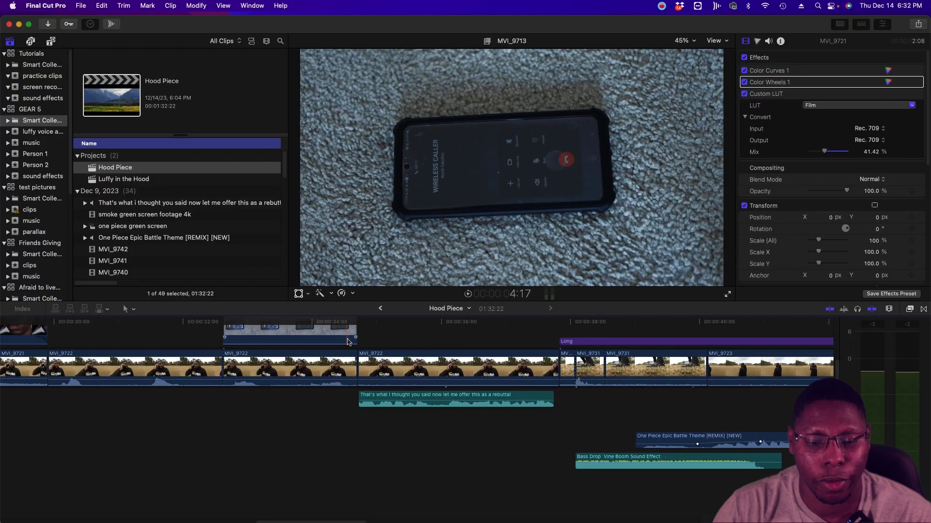
drag(350, 340, 350, 341)
scroll(557, 334, right, 3)
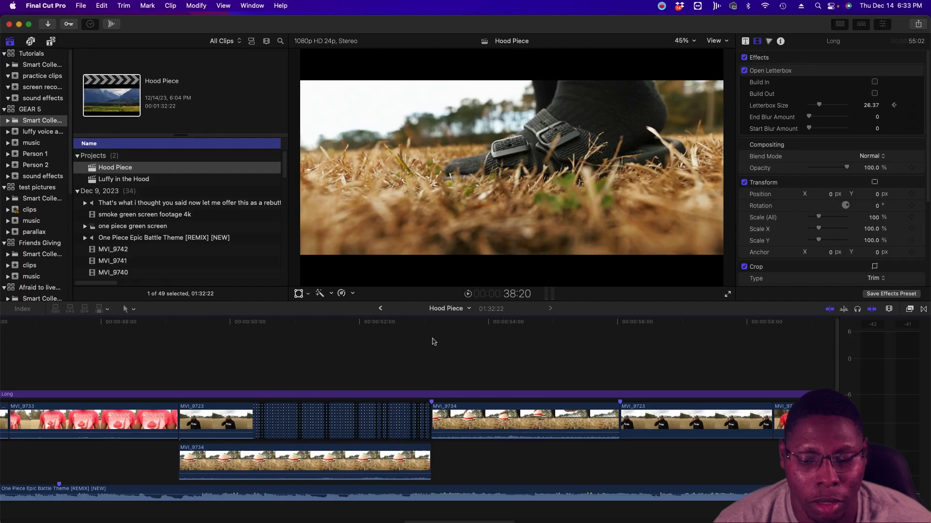
- Play the Haki blast section of Hood Piece from around 1:09, replaying it several times
click(431, 339)
scroll(640, 372, right, 15)
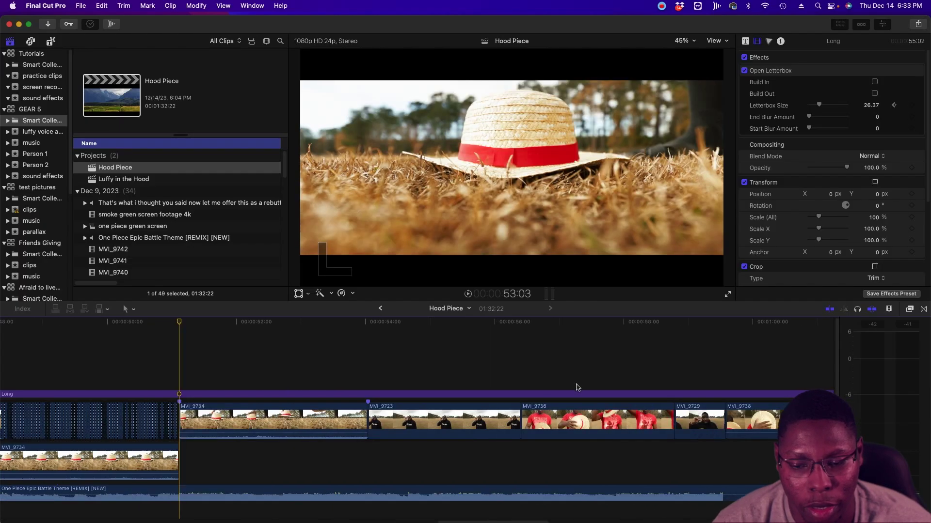
click(287, 344)
click(269, 324)
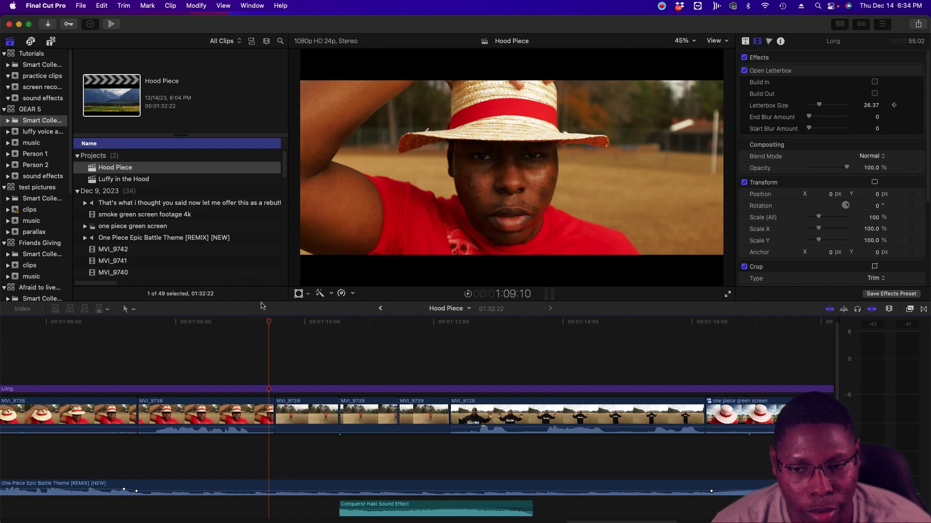
key(space)
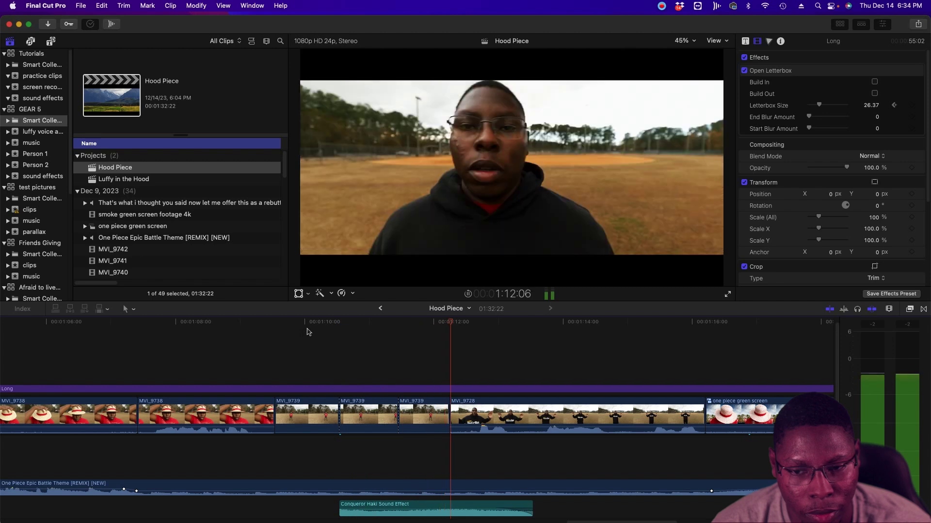
click(295, 329)
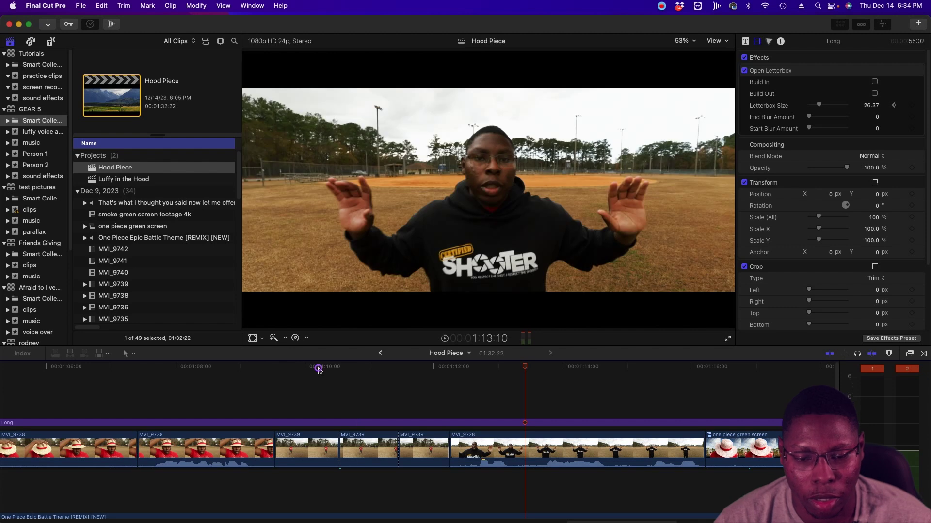
click(319, 370)
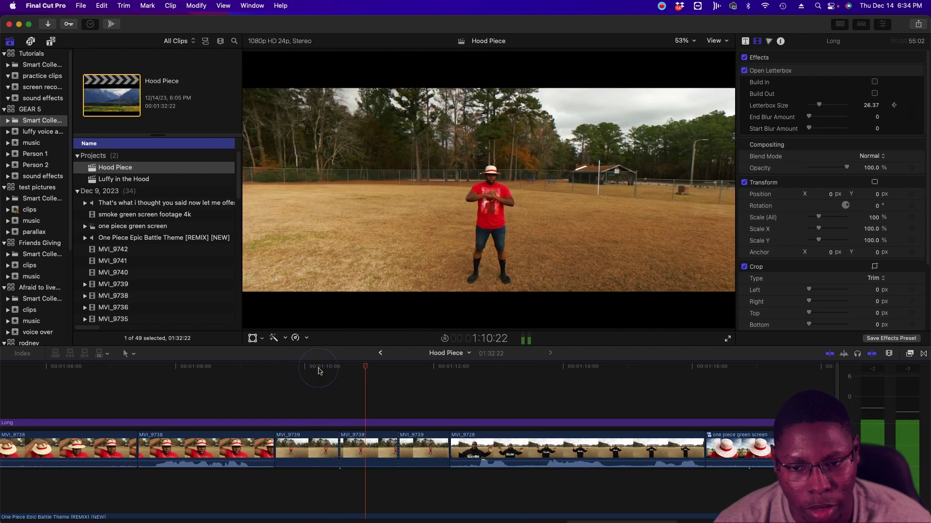
click(369, 367)
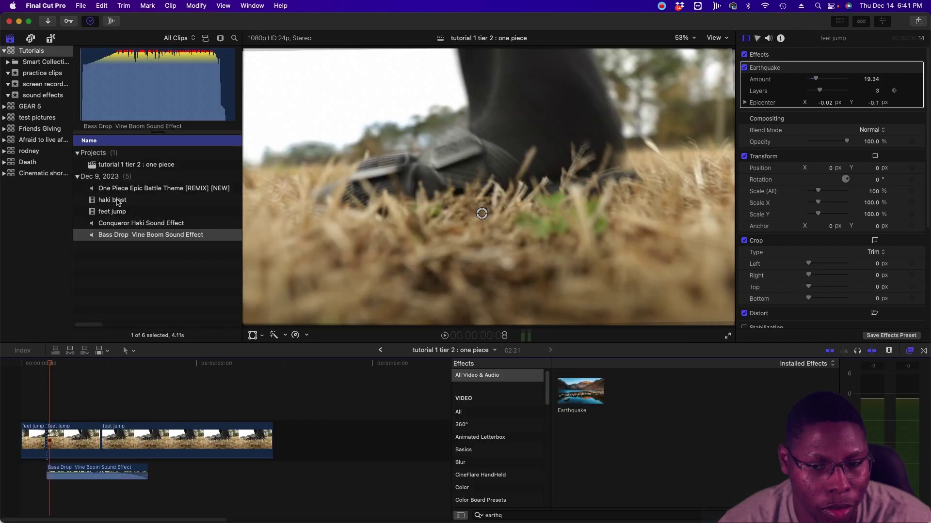
- Add the haki blast clip to the timeline right after the feet jump clips
click(117, 200)
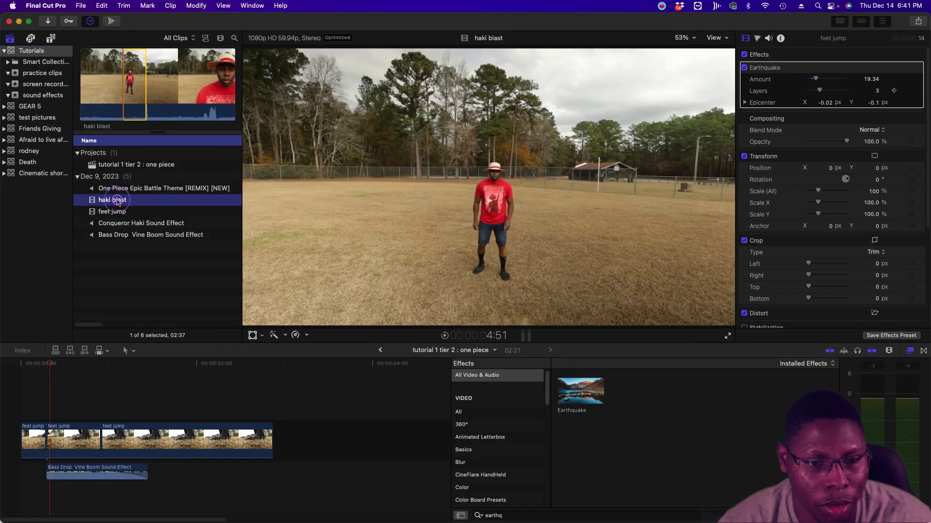
drag(130, 100, 279, 439)
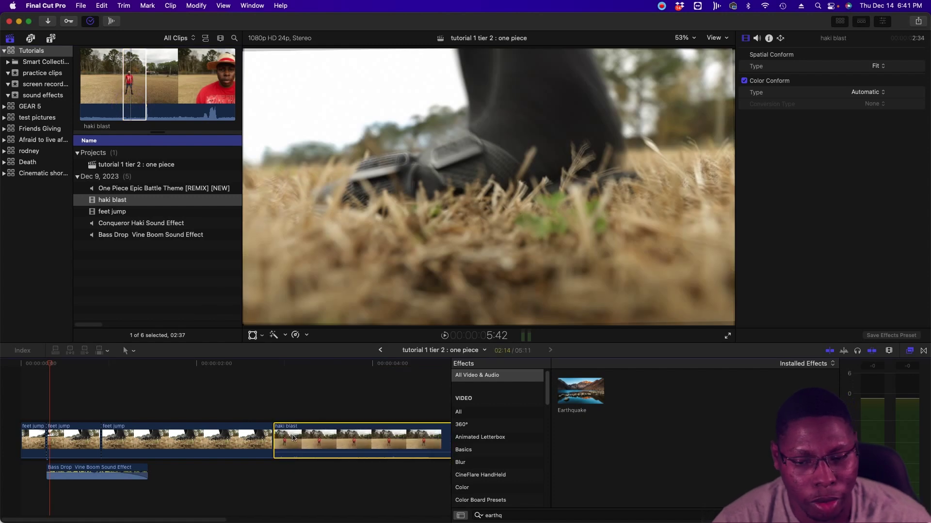
scroll(235, 425, right, 5)
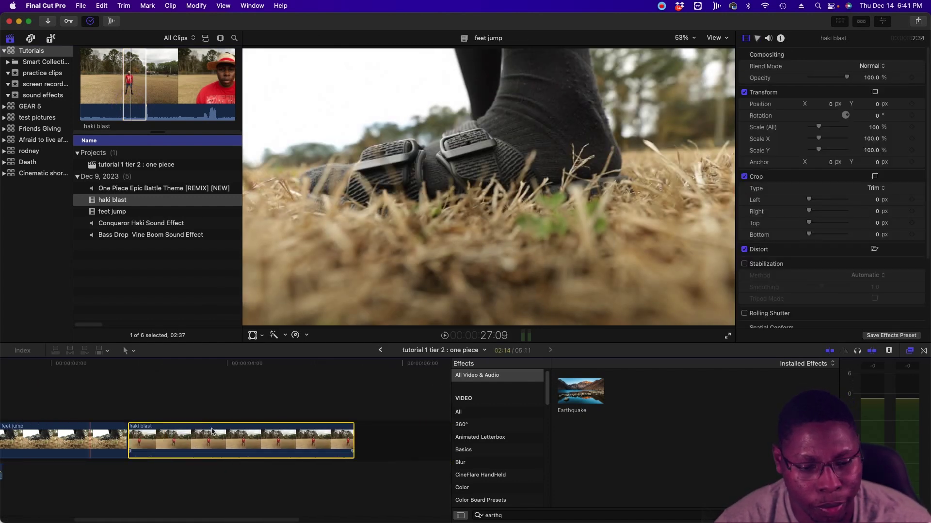
- Play the sequence from near the start, then return to the beginning
click(107, 386)
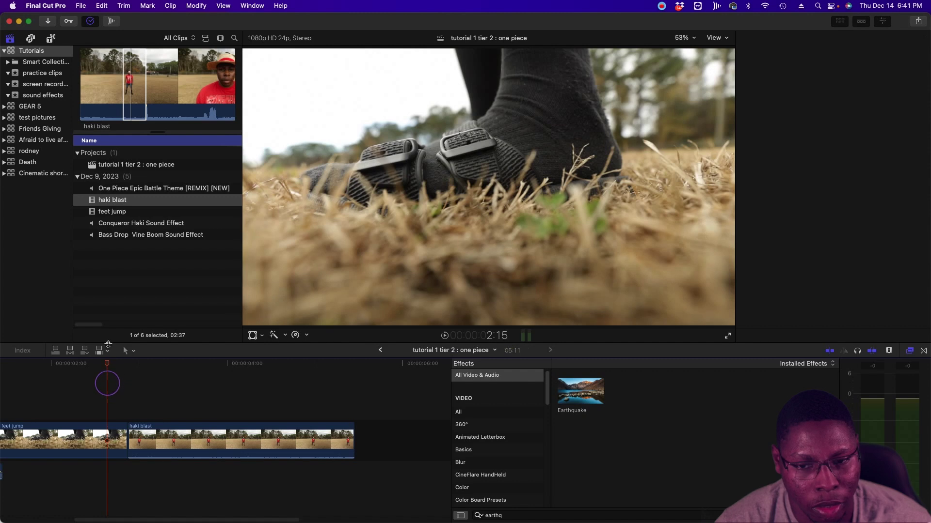
key(space)
key(space)
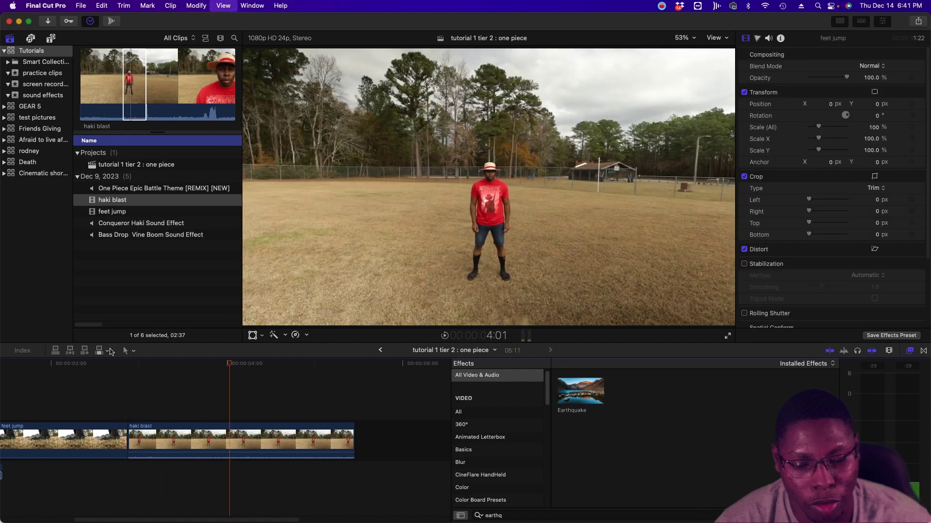
click(143, 377)
key(space)
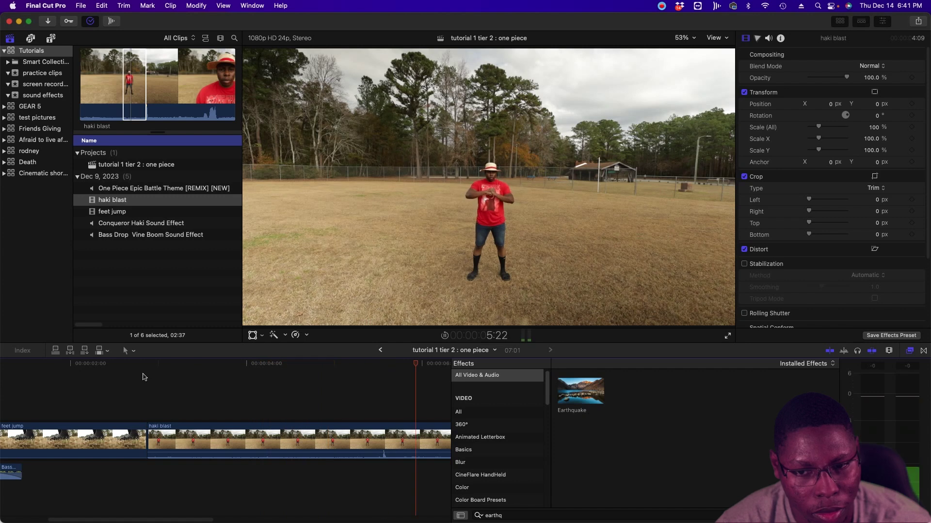
key(Home)
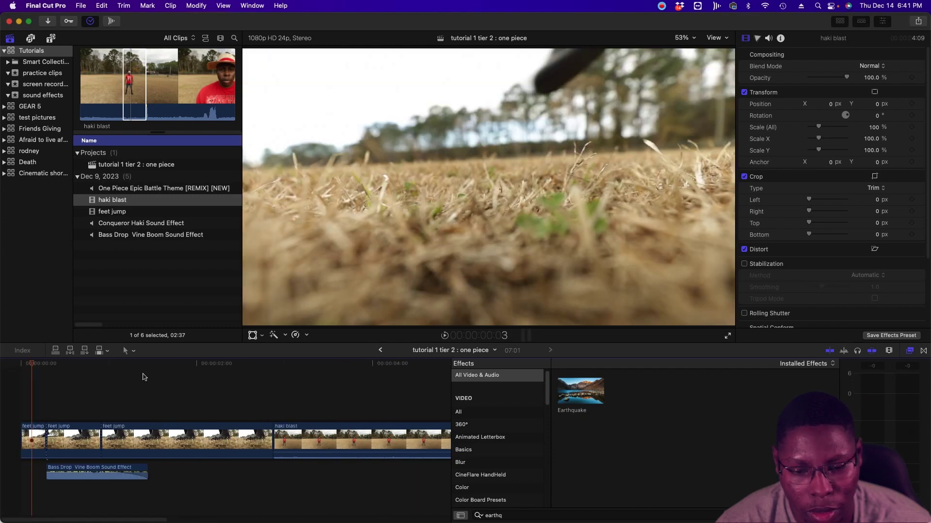
scroll(58, 465, right, 3)
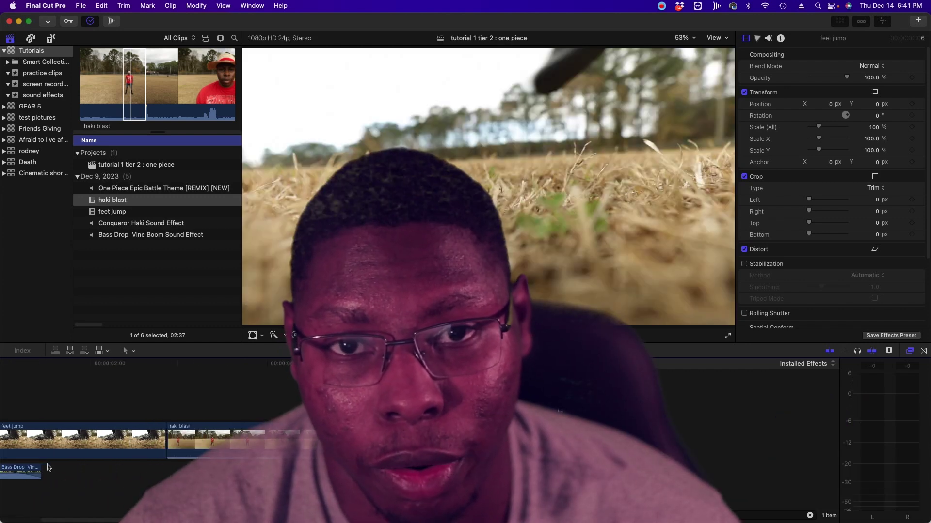
scroll(49, 465, right, 3)
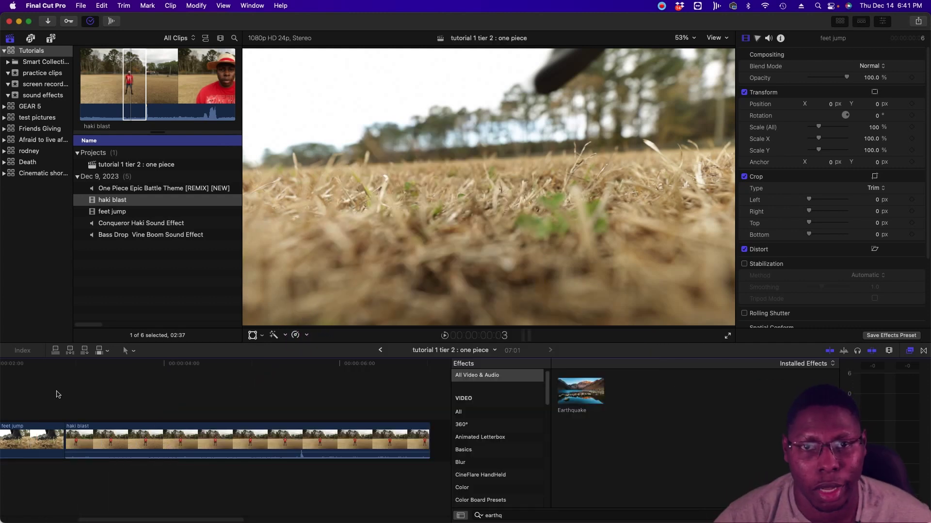
- Blade the haki blast clip where the blast begins
click(284, 364)
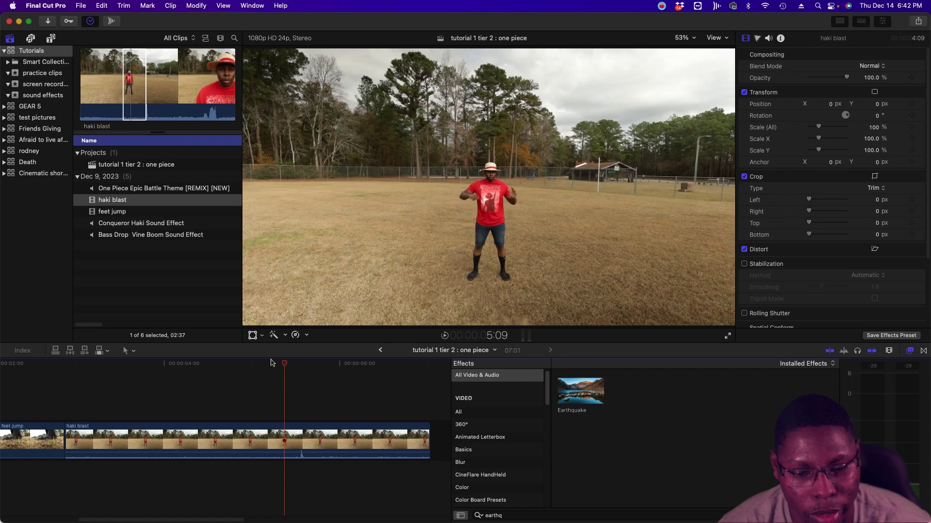
drag(285, 368, 303, 371)
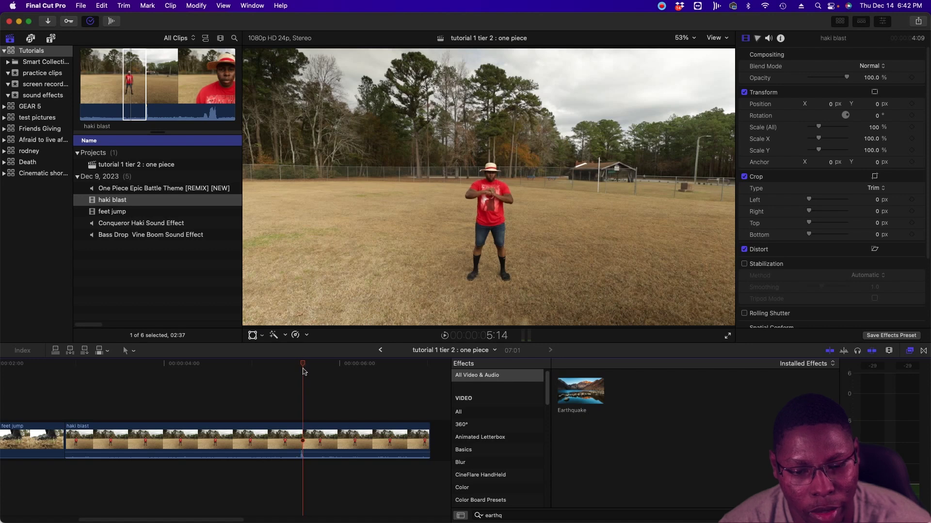
click(298, 439)
key(super+b)
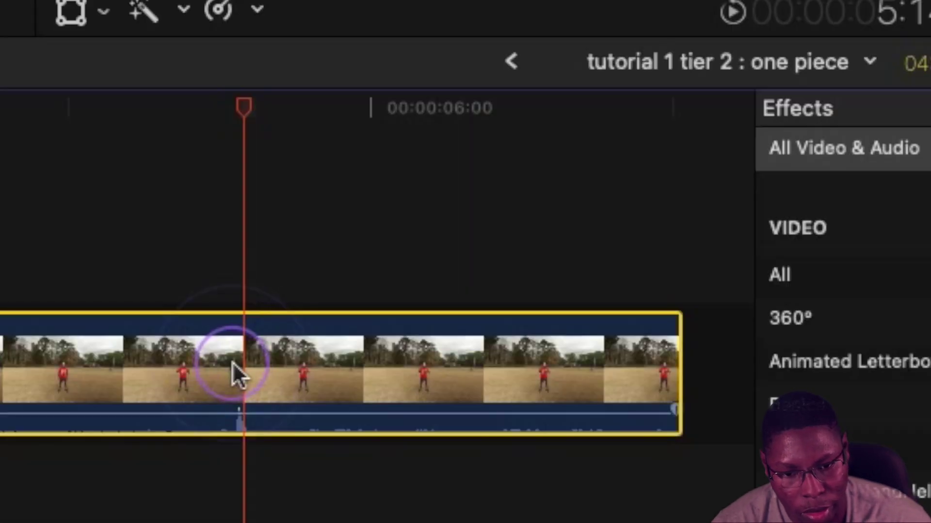
- Blade haki blast again near the 6:00 mark to isolate the middle section
drag(247, 102, 529, 168)
click(529, 377)
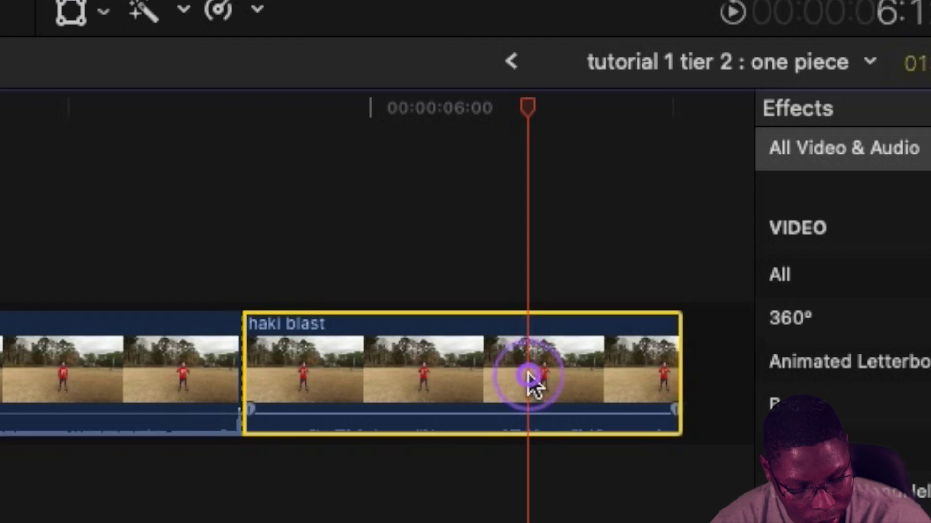
key(super+b)
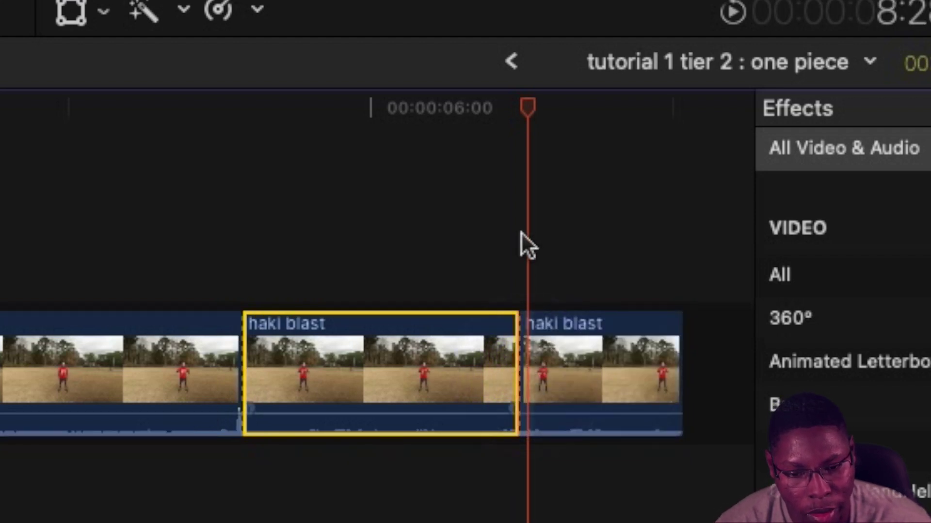
click(380, 112)
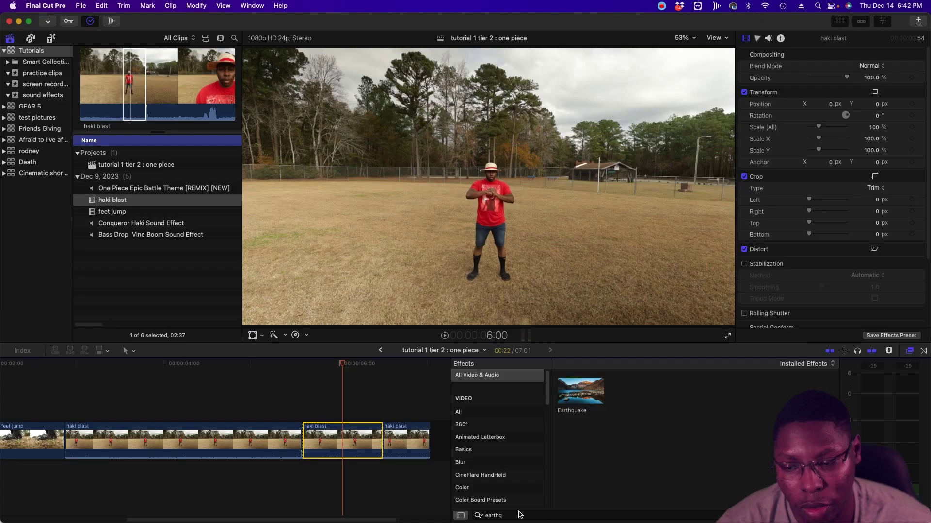
- Search the effects for 'romati' and view the RN Chromatic Distortion effects
click(493, 515)
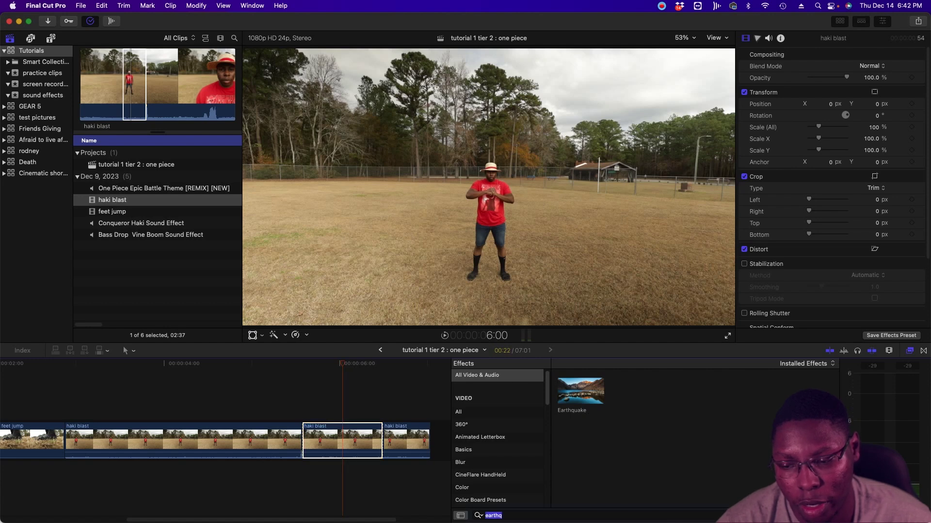
key(BackSpace)
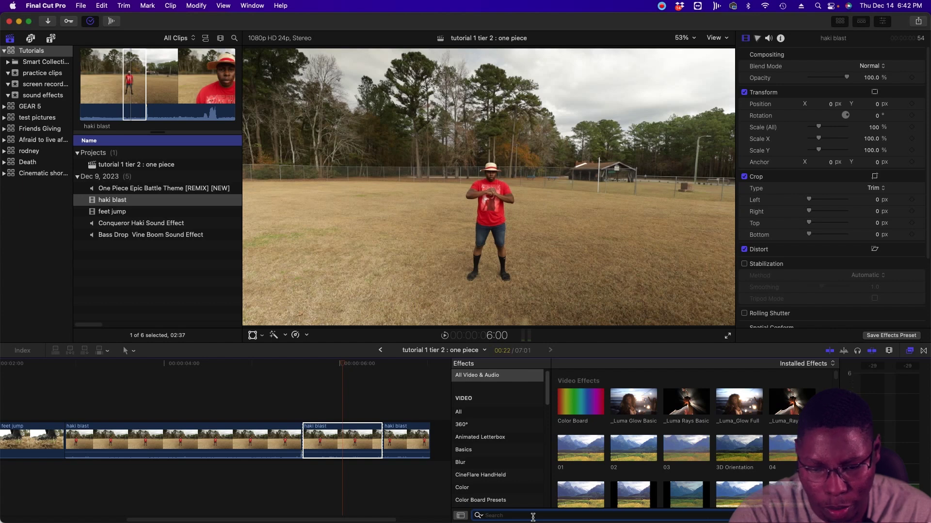
text(romati)
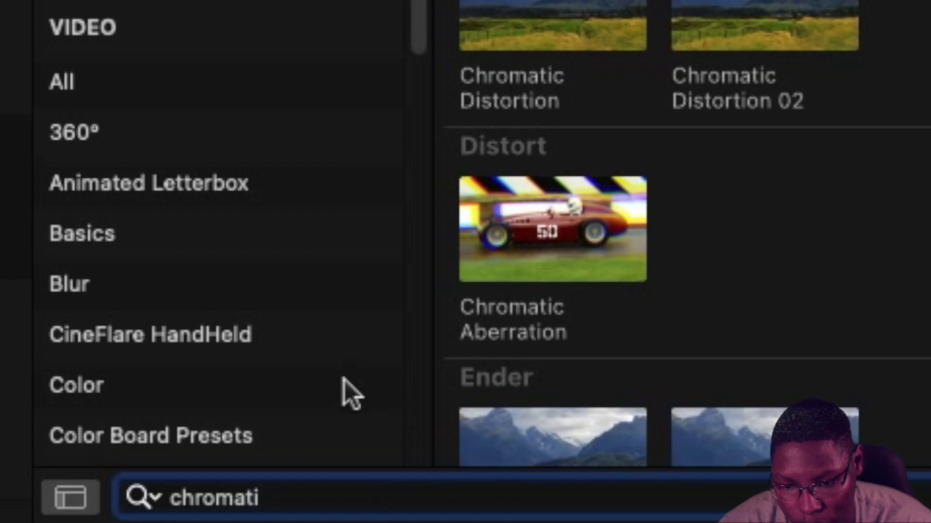
scroll(678, 373, down, 2)
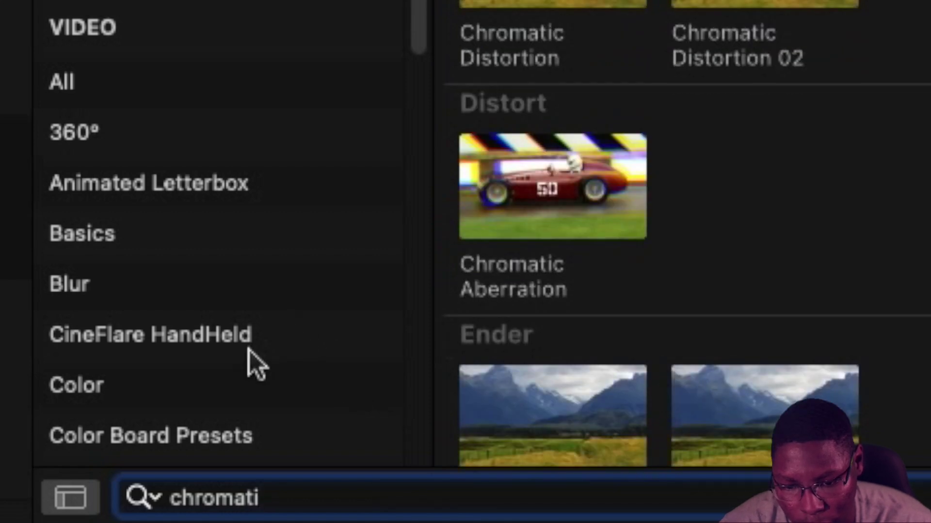
scroll(249, 350, down, 5)
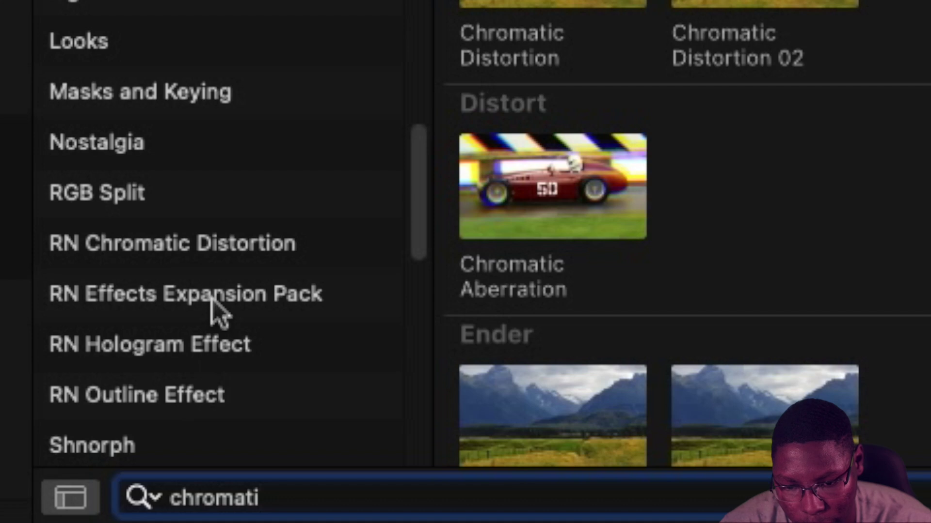
click(209, 261)
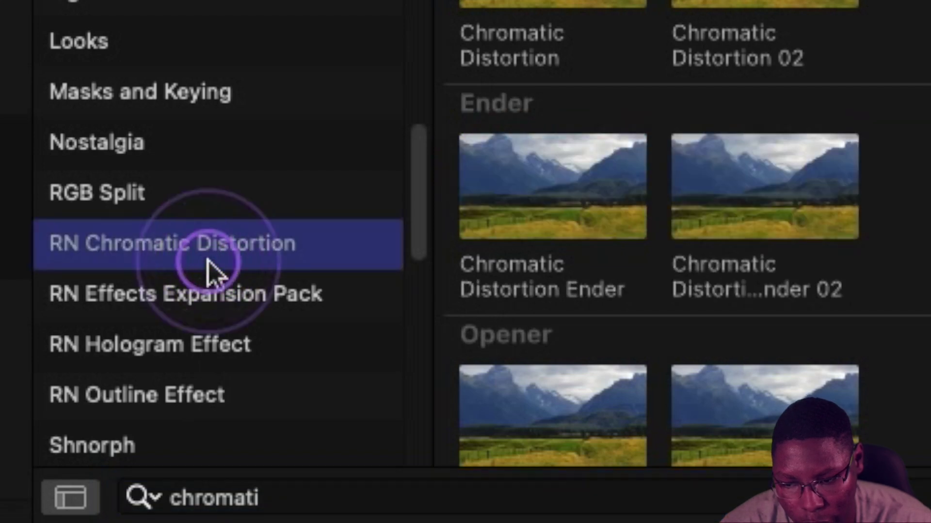
- Clear the search and apply Custom Big Shockwave to the second haki blast clip
key(super+f)
key(BackSpace)
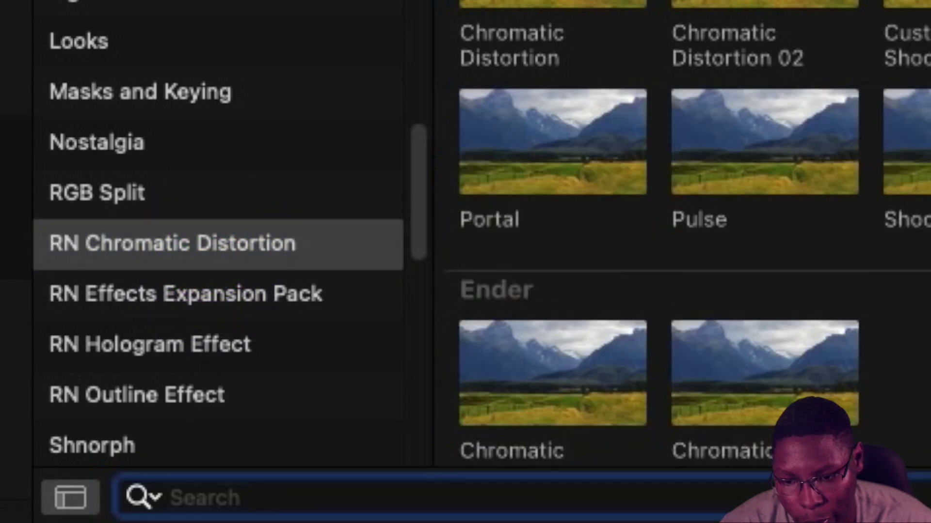
scroll(918, 262, up, 2)
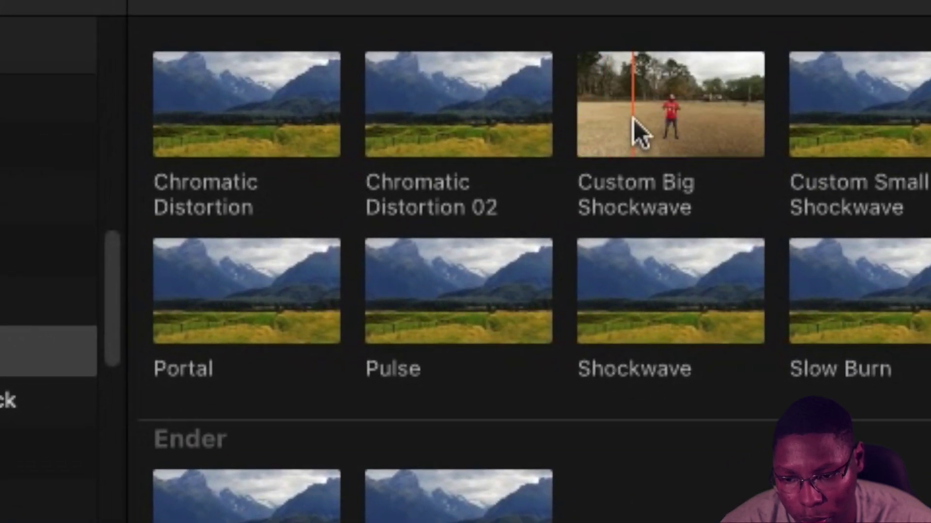
drag(647, 121, 342, 439)
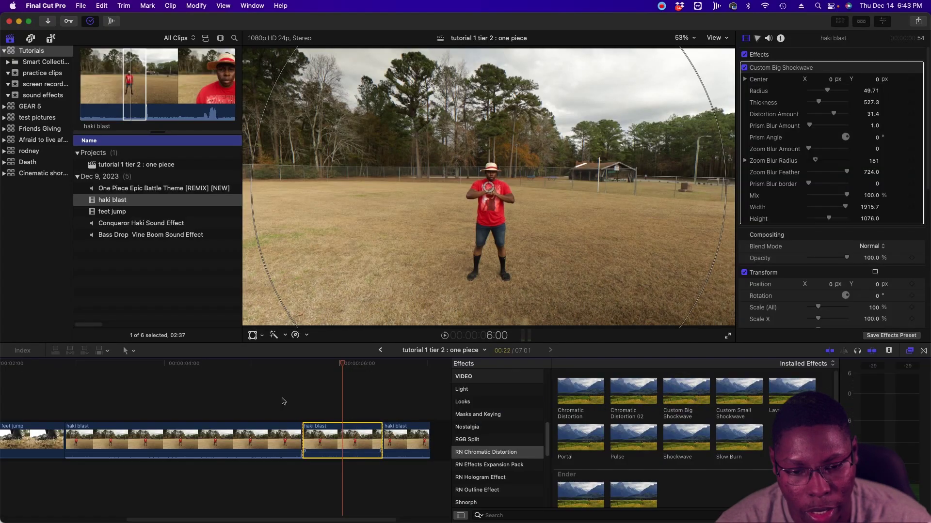
- Play back the shockwave on the haki blast clip and hide the effects browser
click(280, 364)
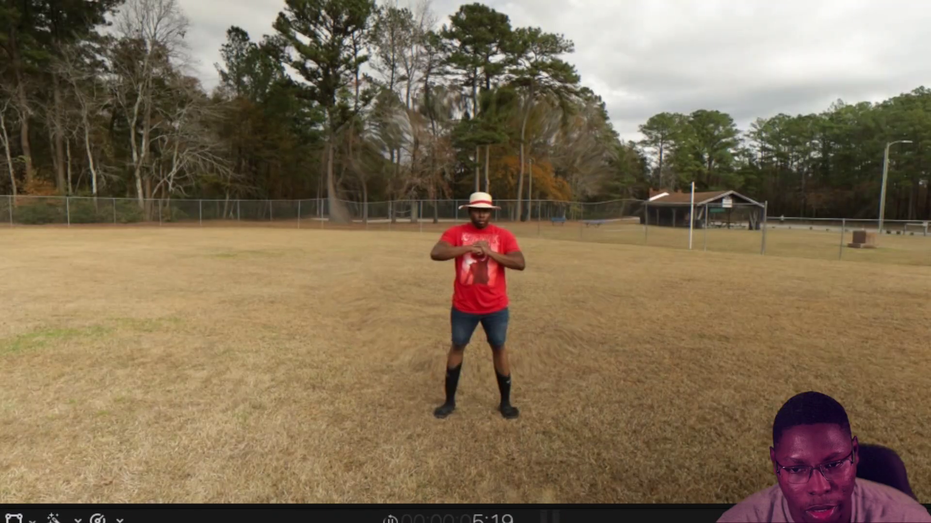
key(l)
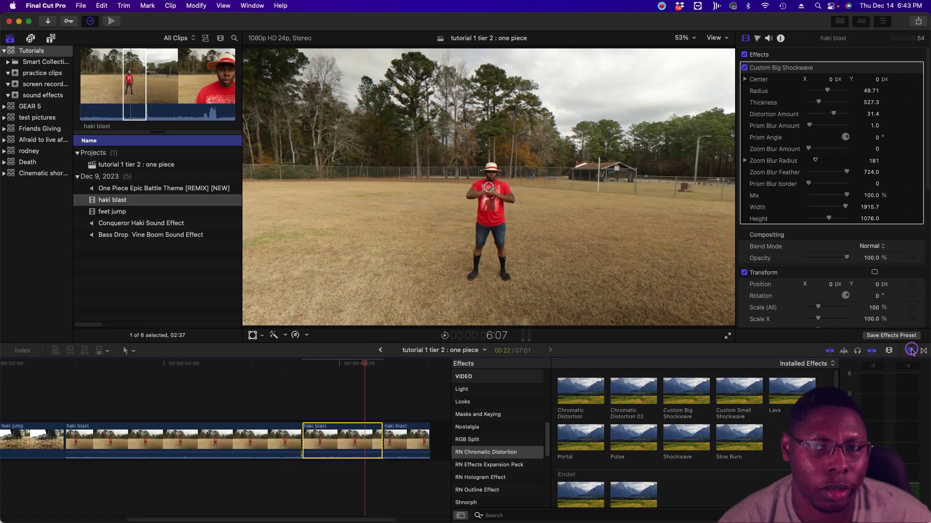
click(911, 351)
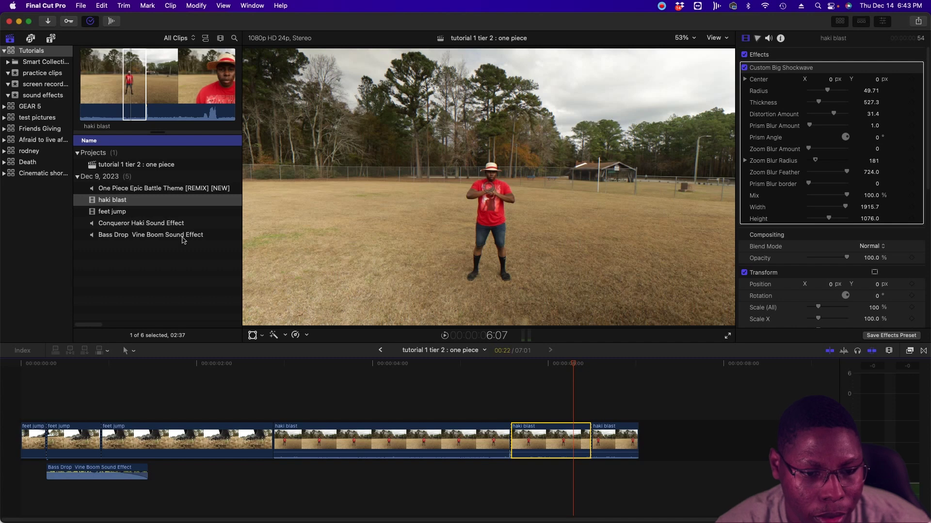
- Place the Conqueror Haki Sound Effect in the timeline below the second haki blast clip
click(165, 226)
click(106, 92)
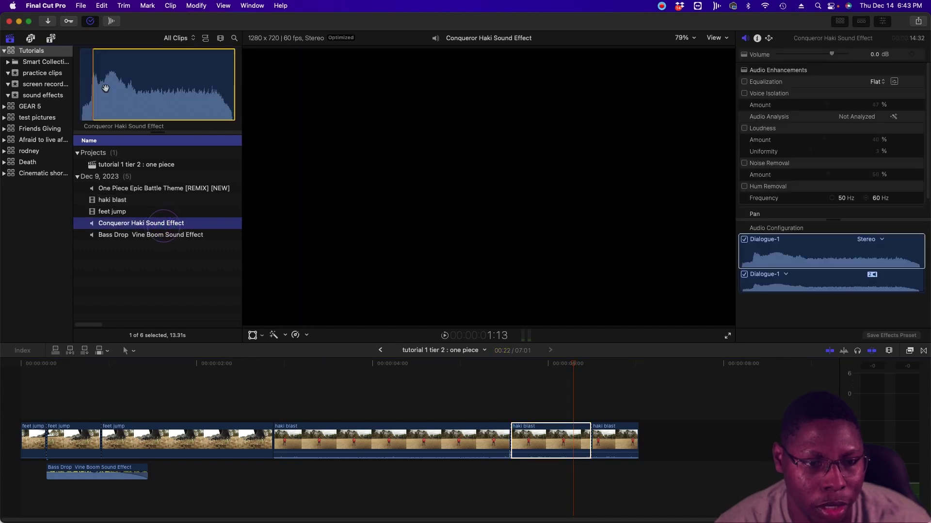
drag(173, 363, 510, 484)
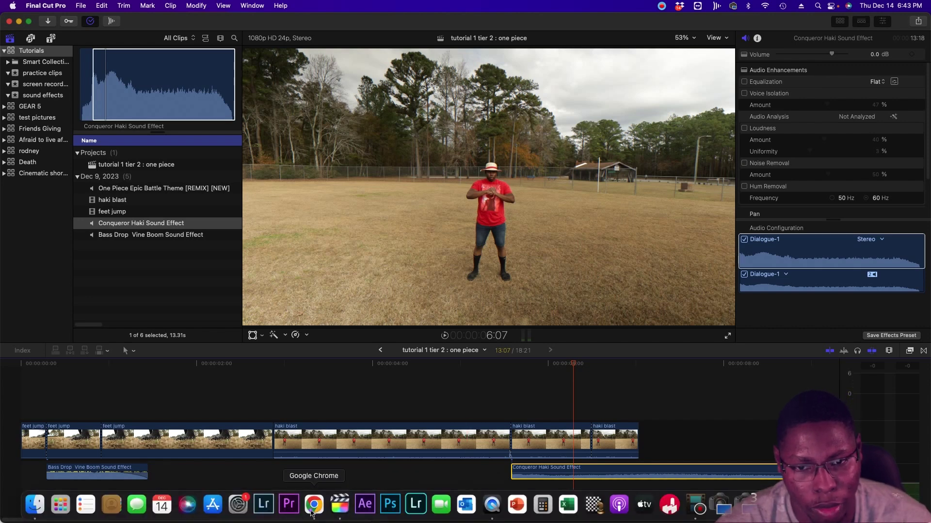
click(311, 509)
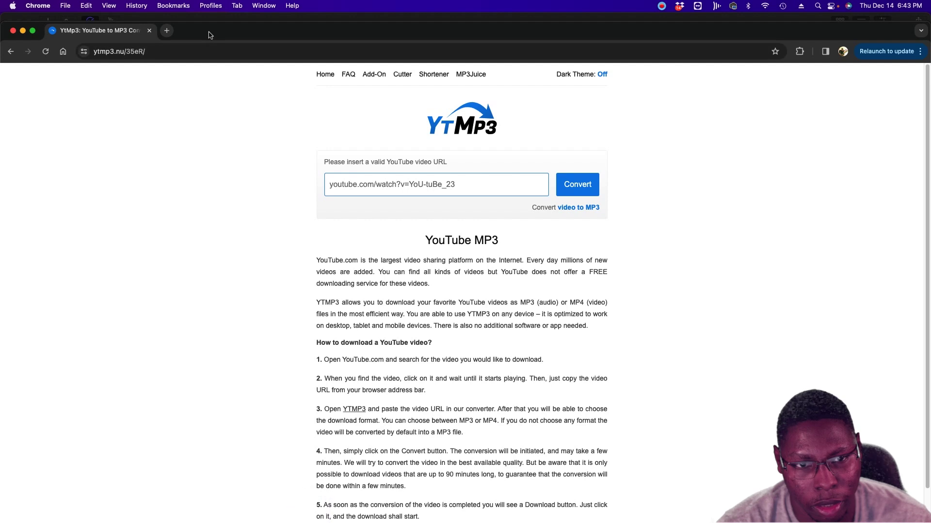
click(268, 18)
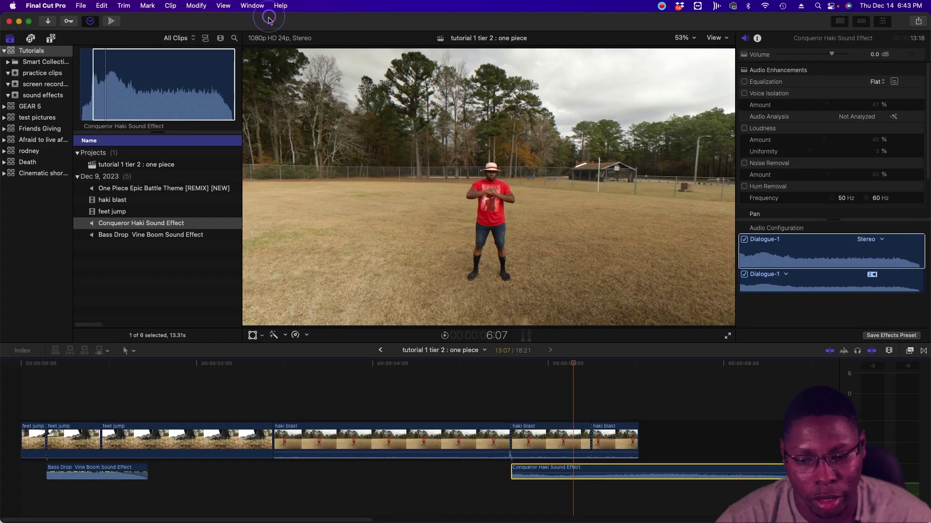
- Split the Conqueror Haki sound at the playhead and delete its leftover tail
click(483, 389)
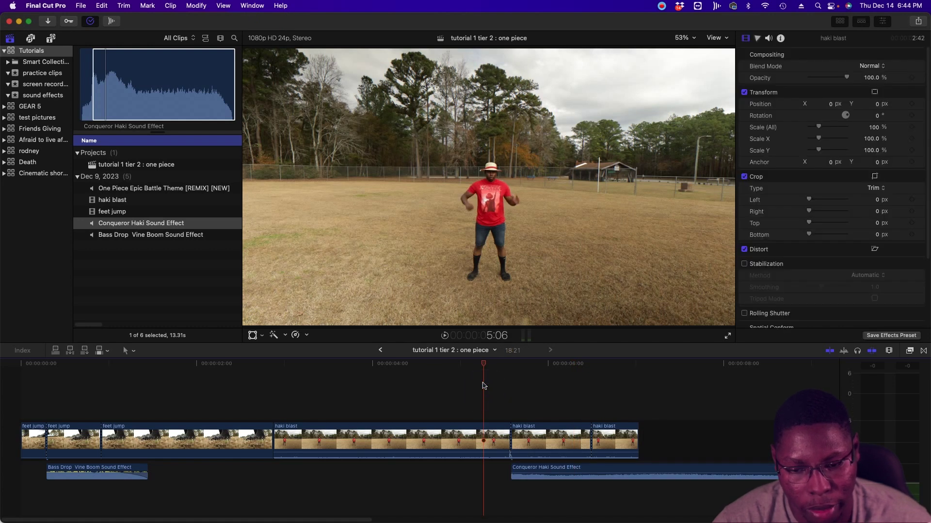
key(space)
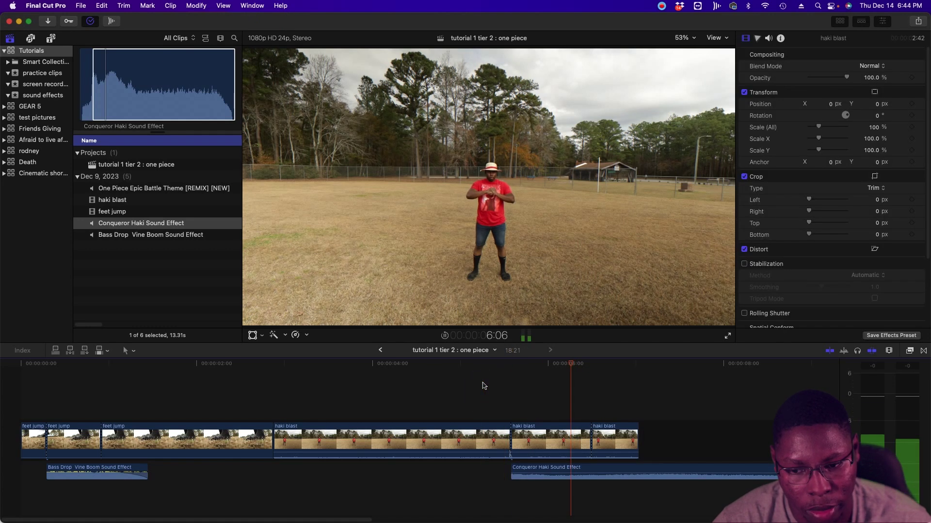
key(space)
key(cmd+b)
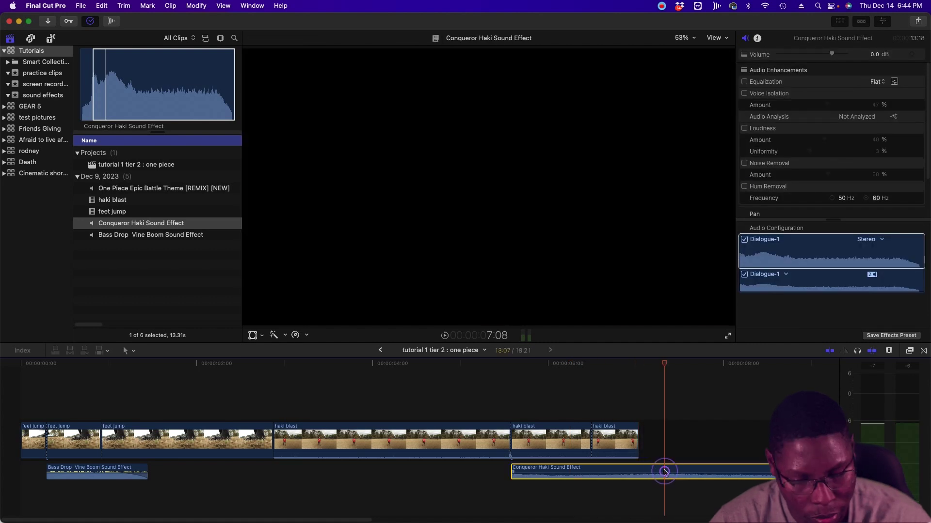
click(677, 472)
key(Delete)
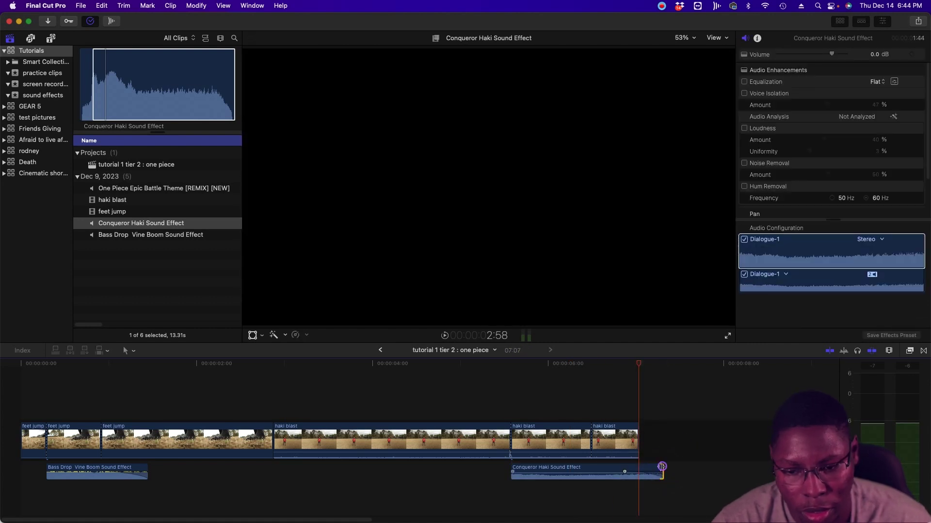
- Trim the first haki blast clip's start to the playhead and review the result
click(477, 393)
key(space)
key(cmd+4)
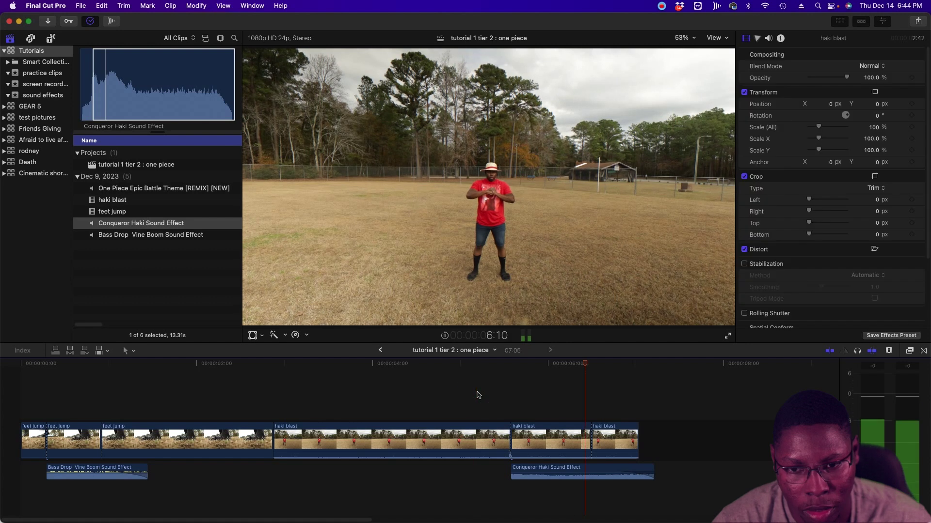
key(cmd+z)
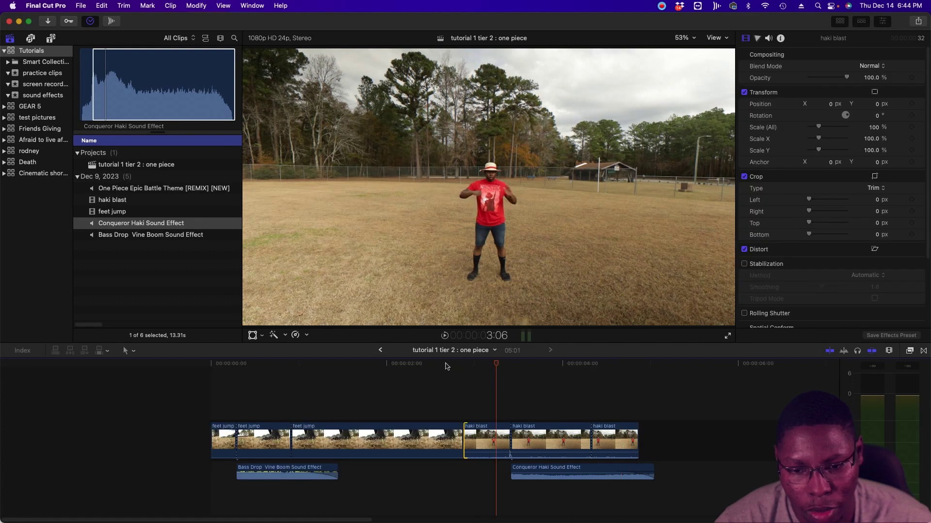
click(462, 364)
key(l)
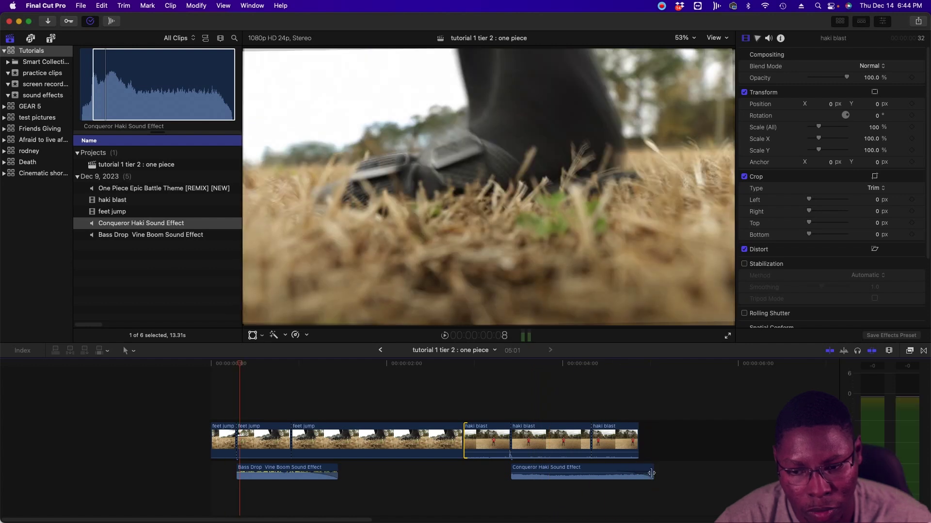
- Extend the Conqueror sound and last haki blast clip ends to align, then replay the blast
drag(654, 473, 669, 473)
drag(638, 440, 668, 439)
click(470, 371)
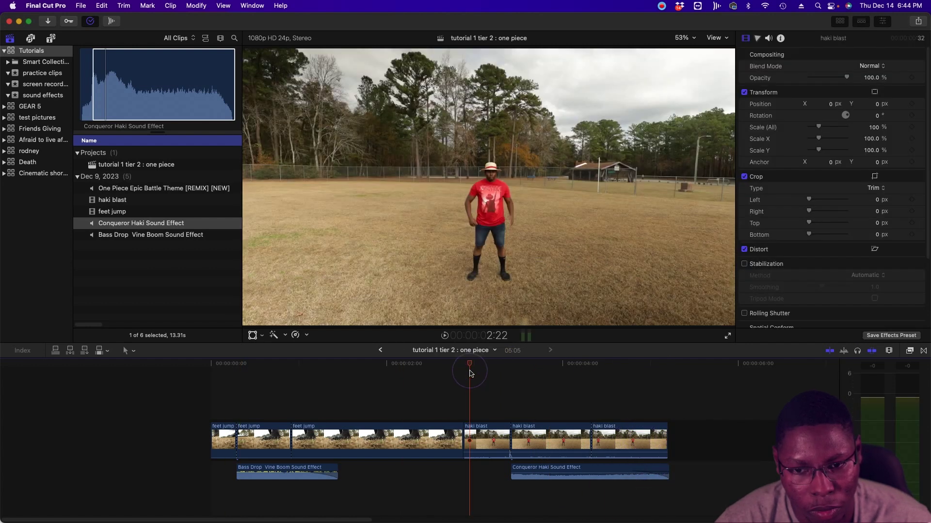
key(space)
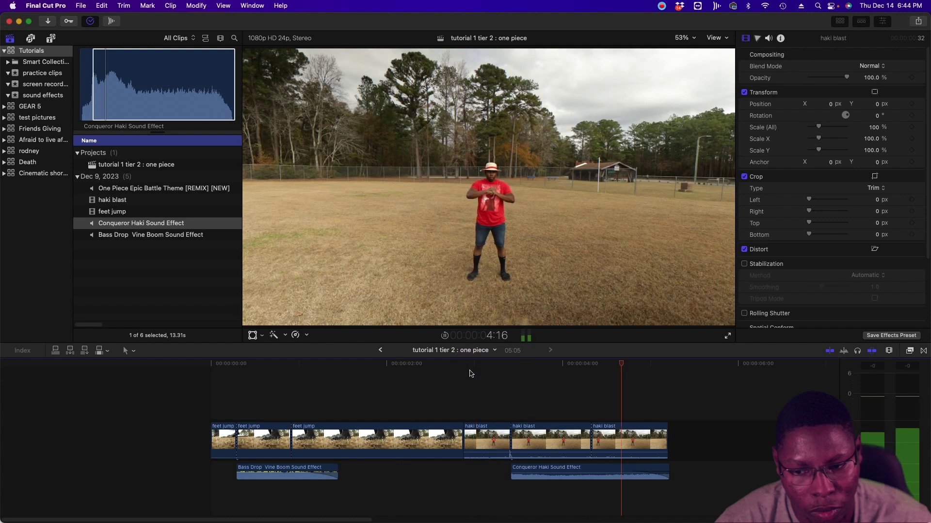
click(471, 372)
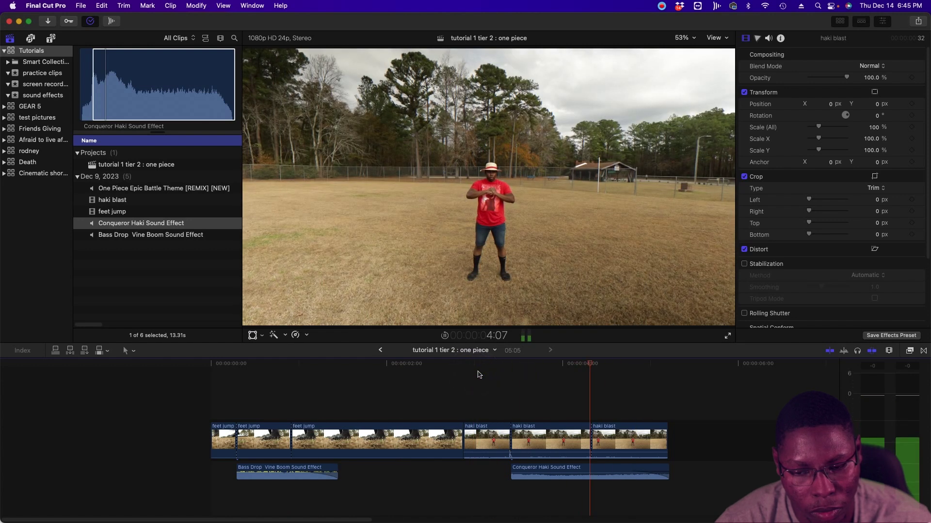
key(Home)
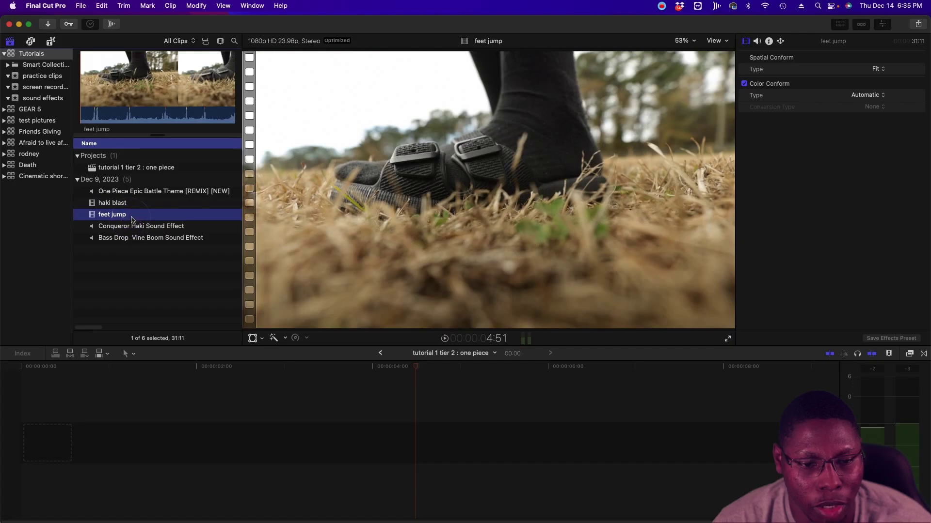
- Scrub the feet jump clip to just before the jump and set the In point there
click(112, 85)
click(124, 84)
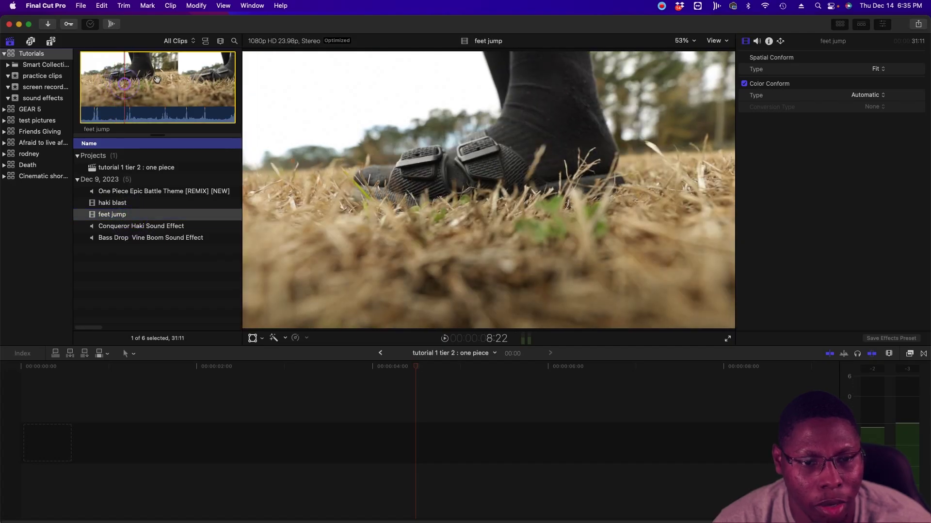
click(138, 87)
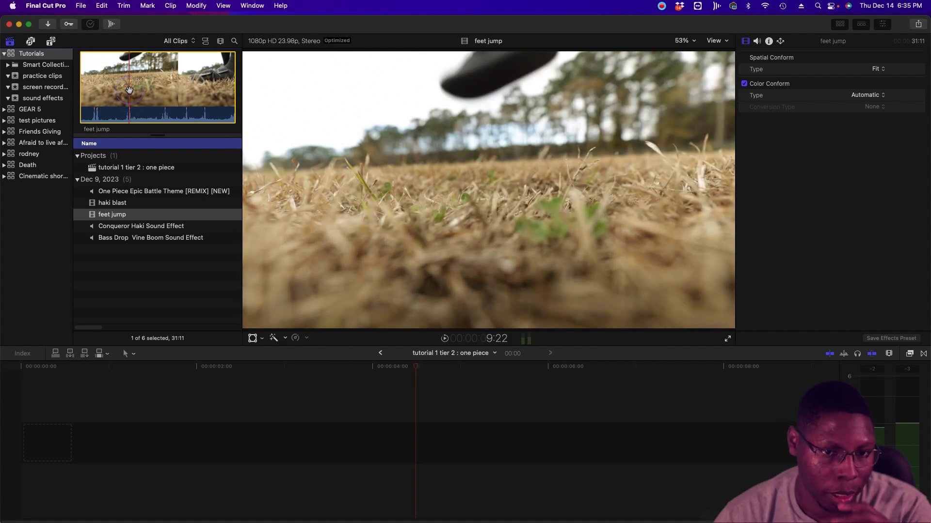
click(131, 90)
click(133, 91)
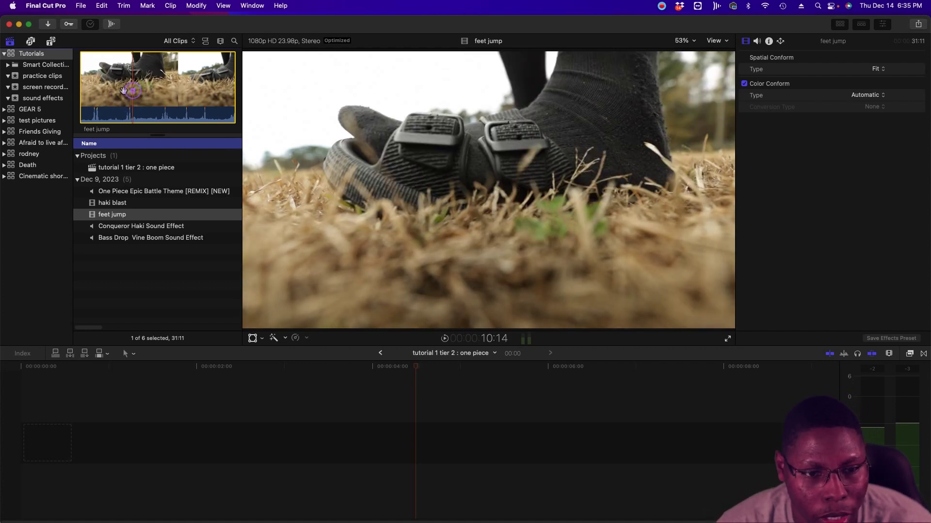
click(198, 81)
click(204, 81)
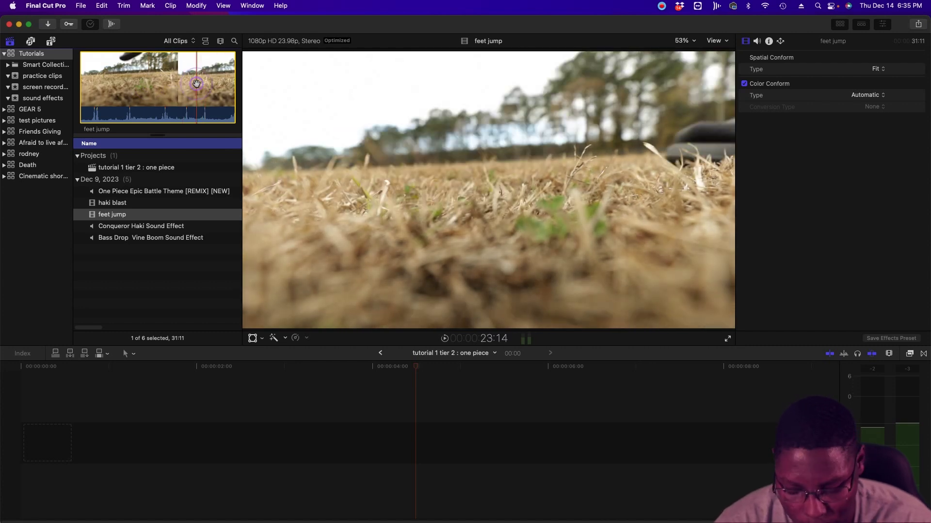
click(193, 84)
key(space)
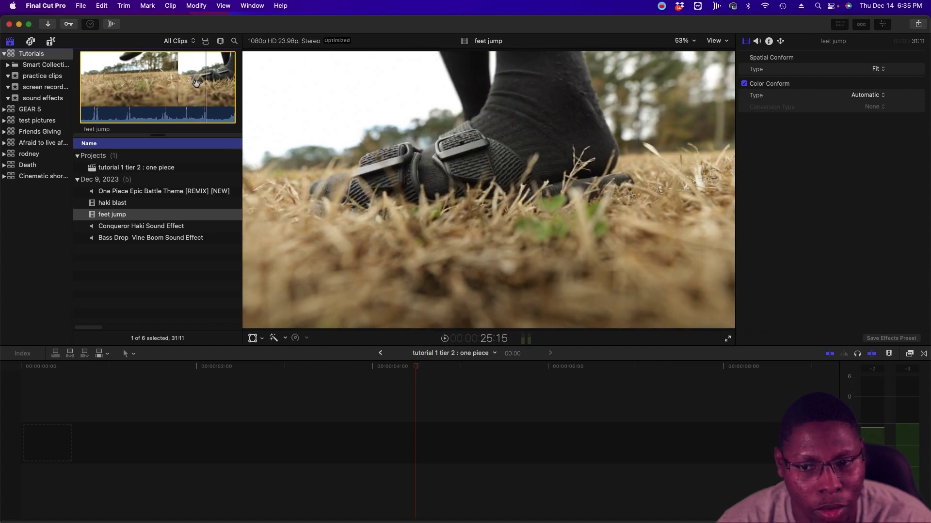
key(Left)
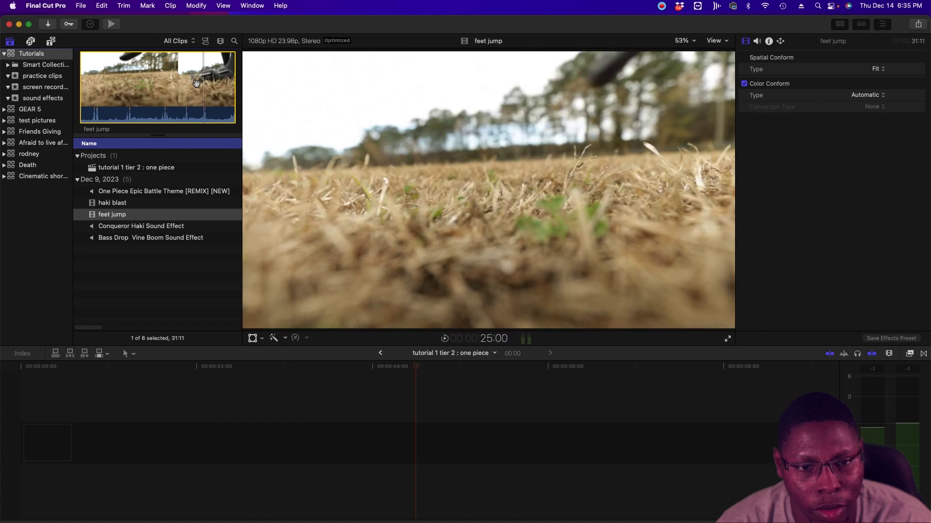
key(i)
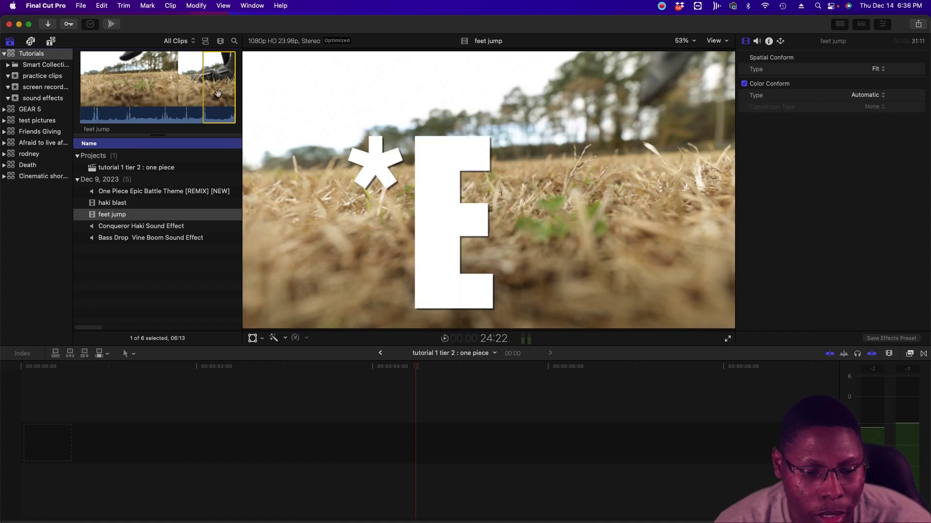
- Append the marked feet jump range to the timeline, play it, and trim its end shorter
key(e)
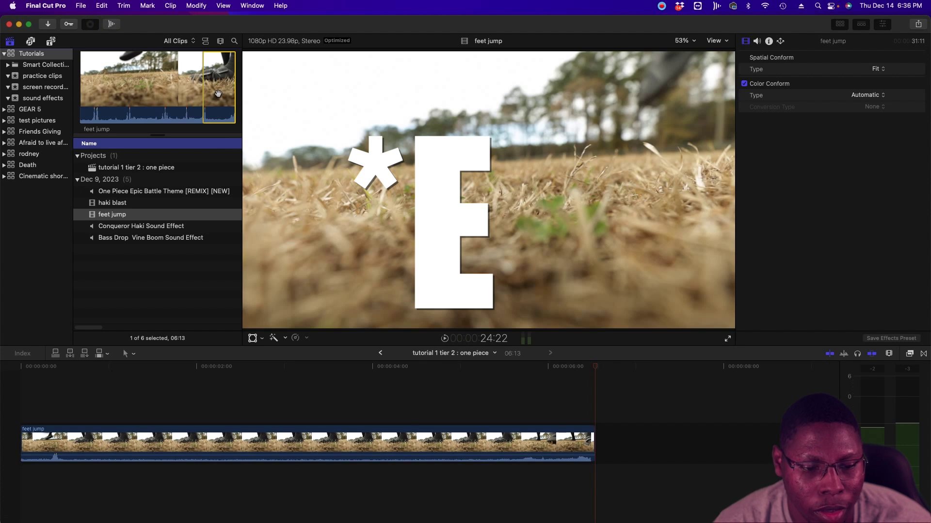
click(21, 398)
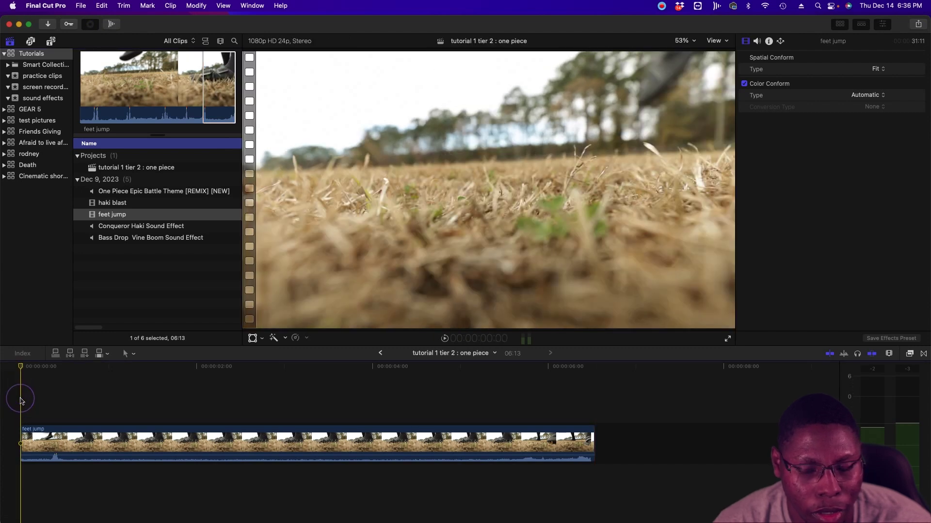
key(space)
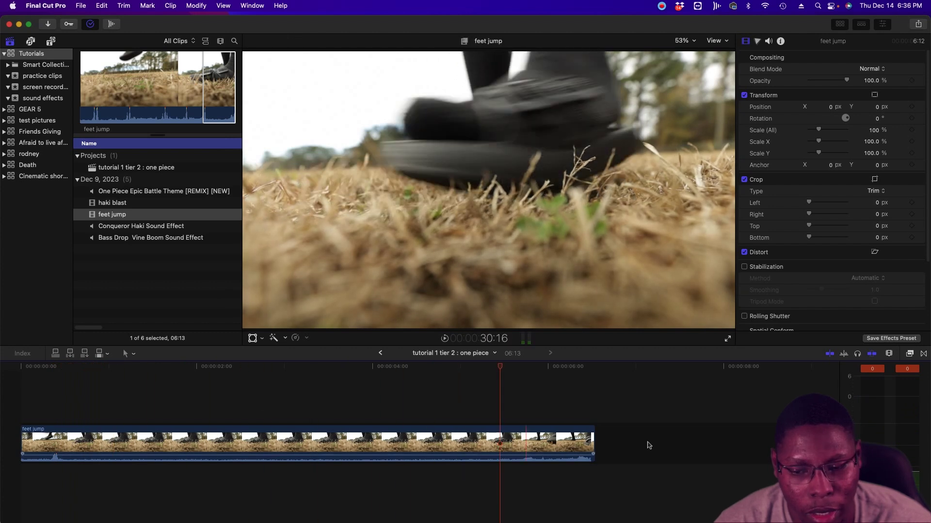
drag(594, 439, 500, 446)
click(21, 395)
key(super+4)
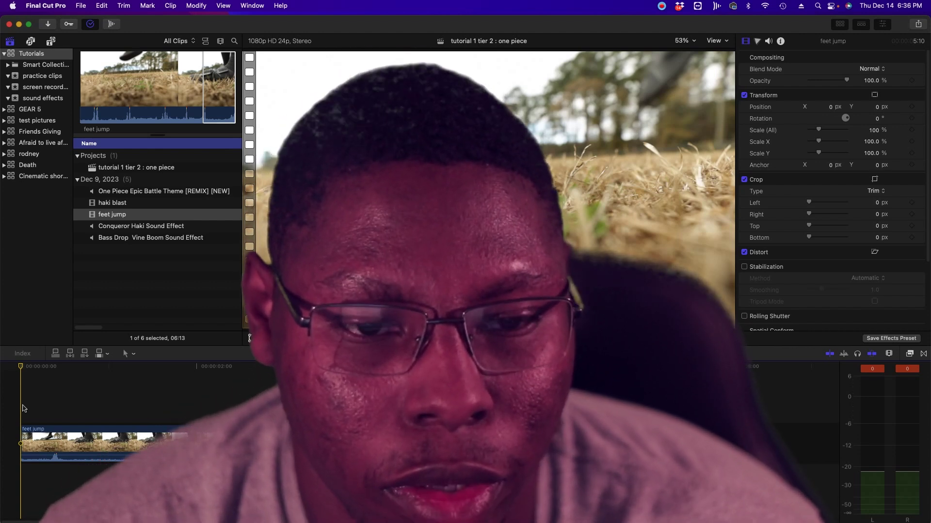
- Blade the feet jump clip at frame 7 and again at the foot landing, isolating a 15-frame middle piece
click(165, 369)
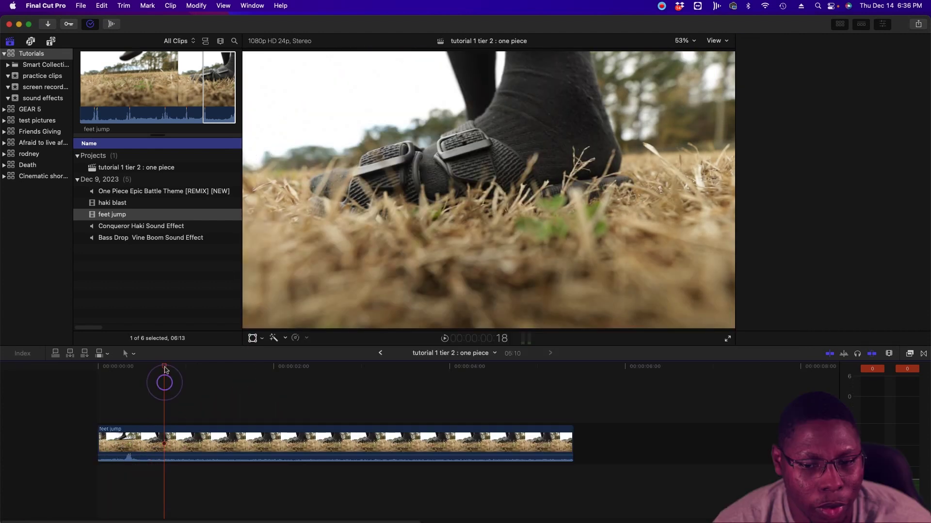
key(super+4)
drag(165, 370, 108, 391)
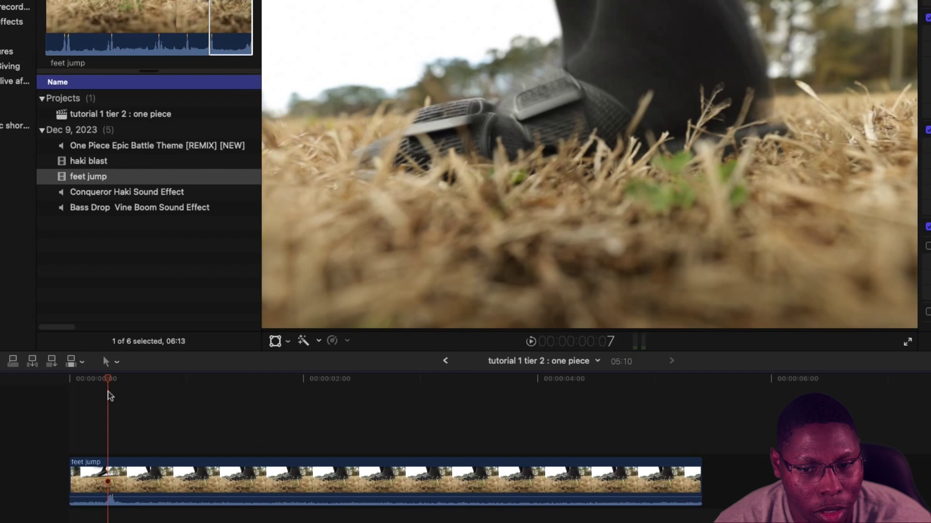
click(107, 475)
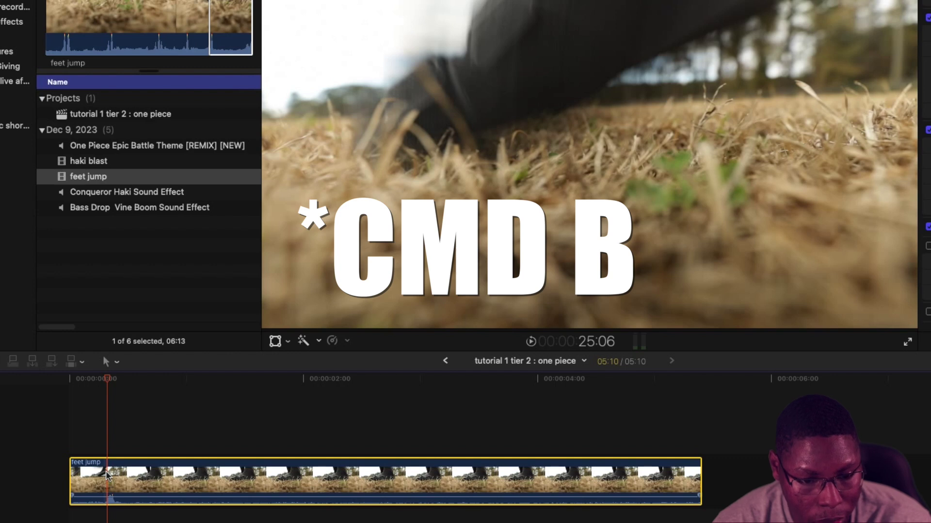
key(super+b)
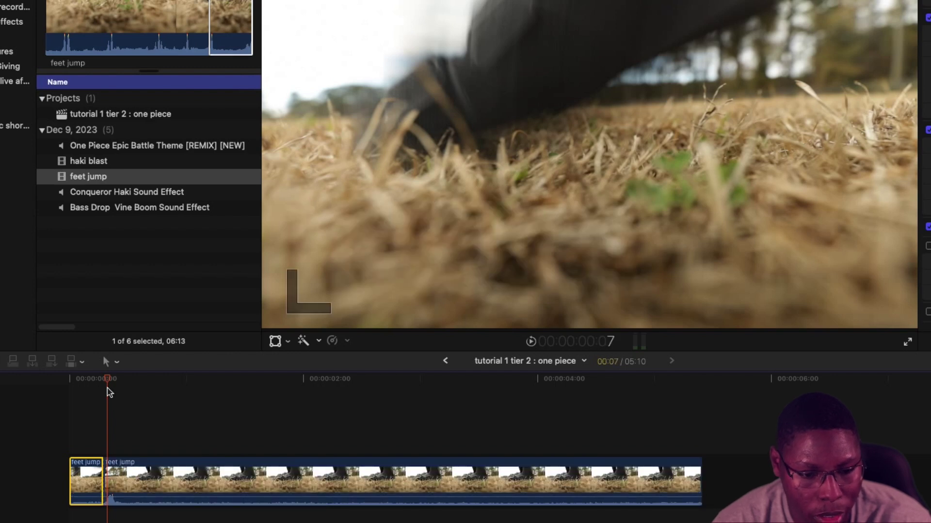
drag(109, 380, 180, 401)
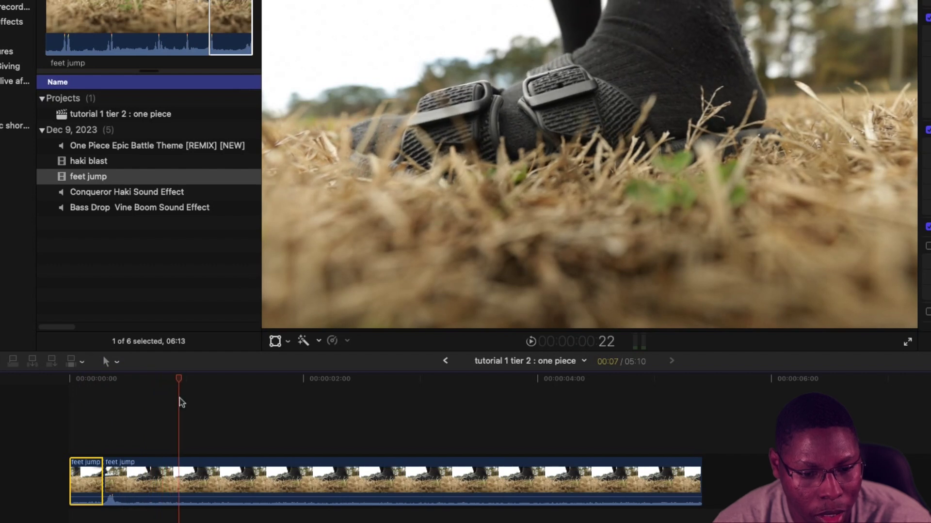
click(179, 470)
key(super+b)
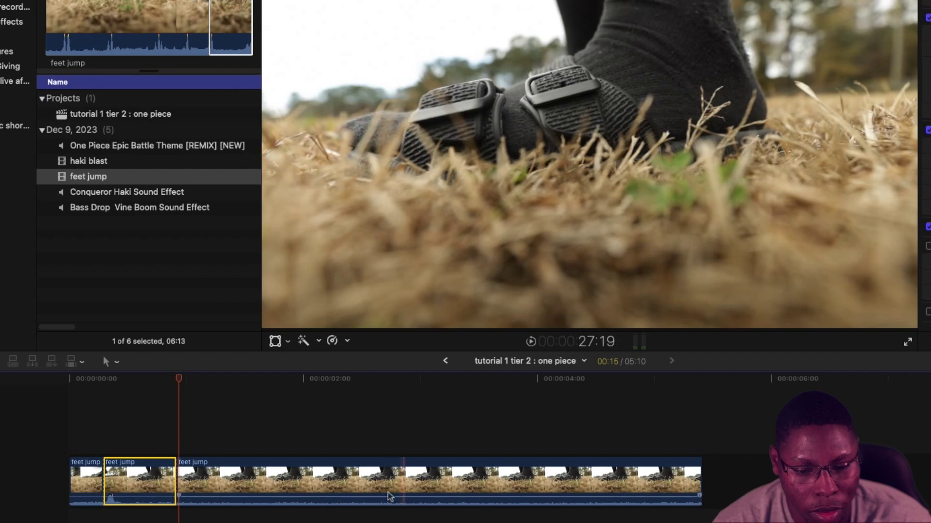
- Play the edit forward to check the new cuts
mouse_move(365, 495)
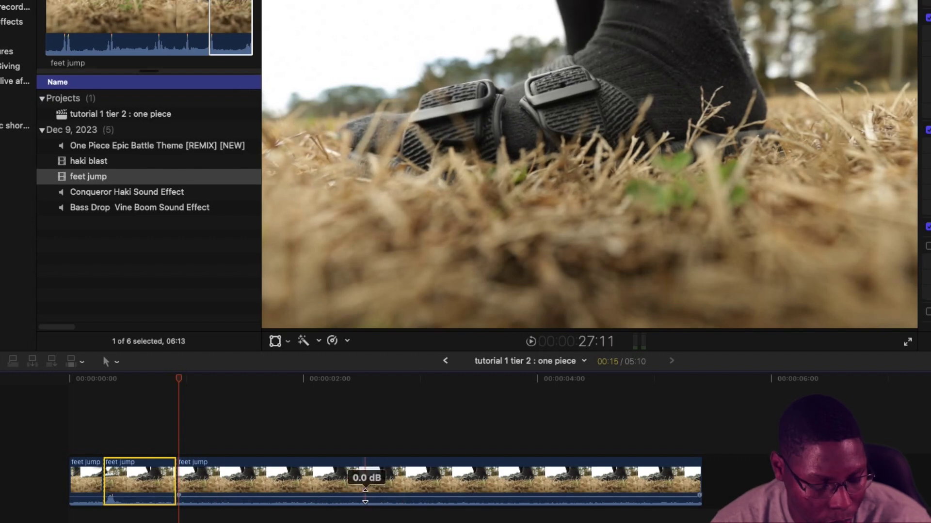
click(365, 495)
key(l)
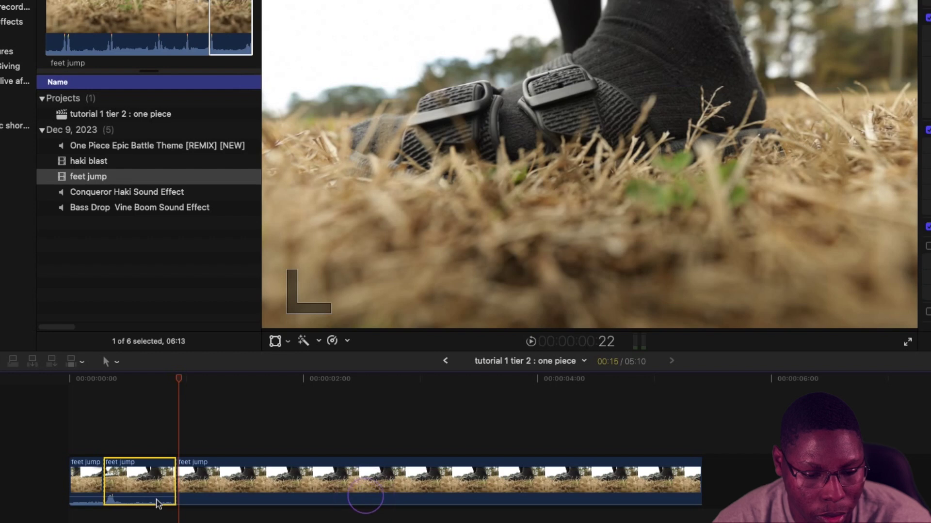
click(83, 497)
key(l)
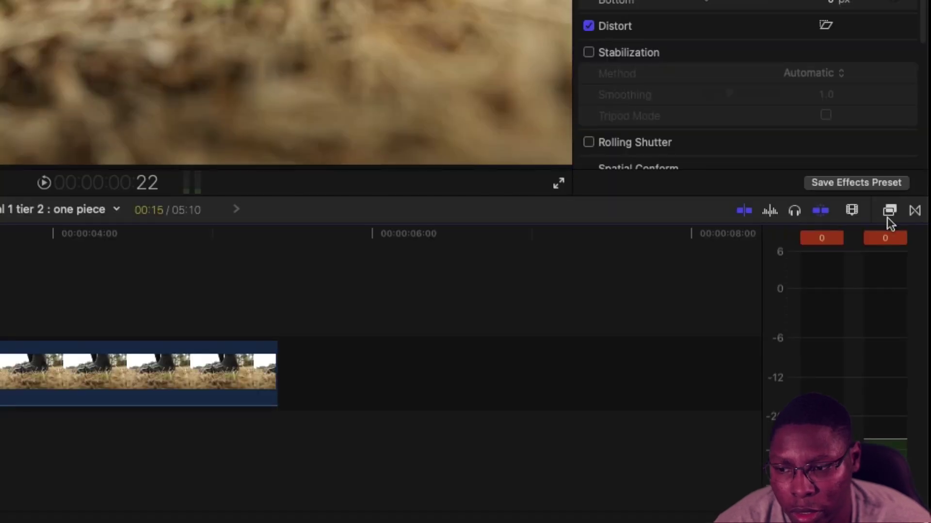
- Search 'ea' across All Video & Audio and drop Earthquake onto the middle feet jump piece
click(889, 211)
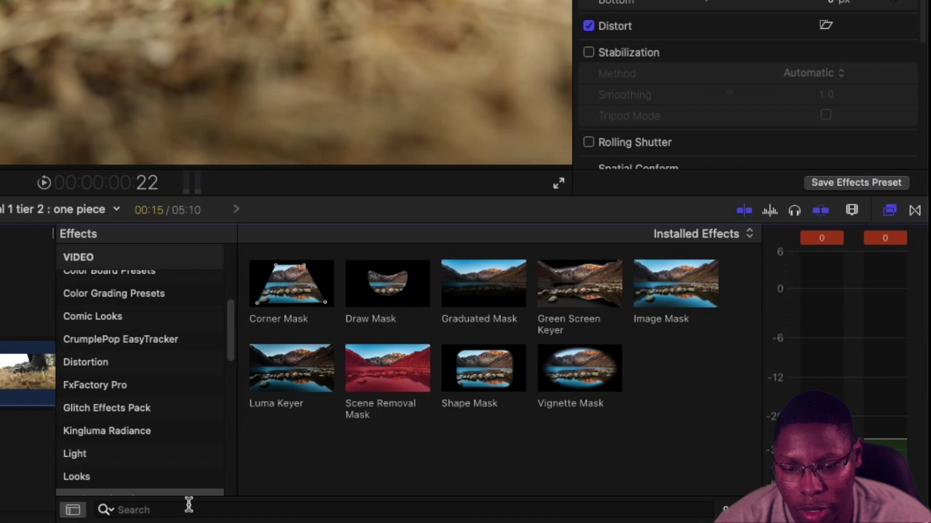
click(188, 505)
text(earthq)
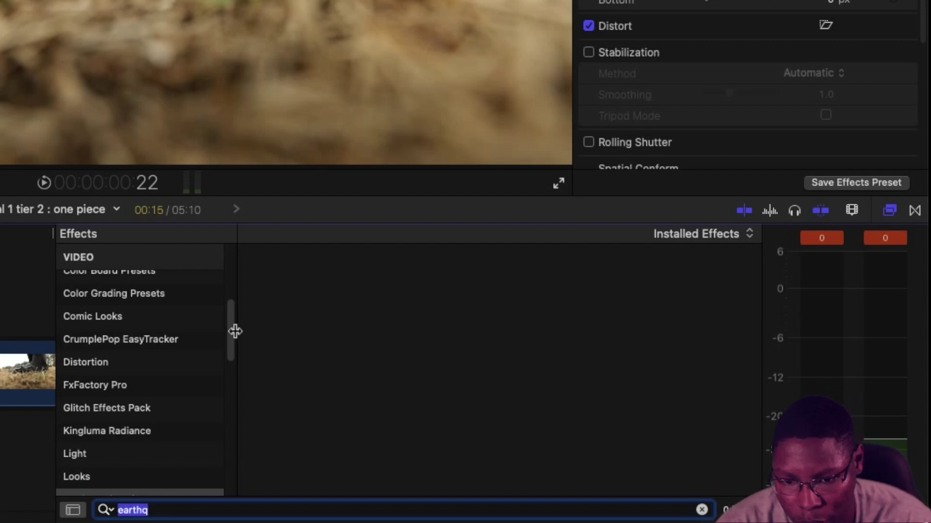
scroll(235, 332, up, 5)
click(125, 253)
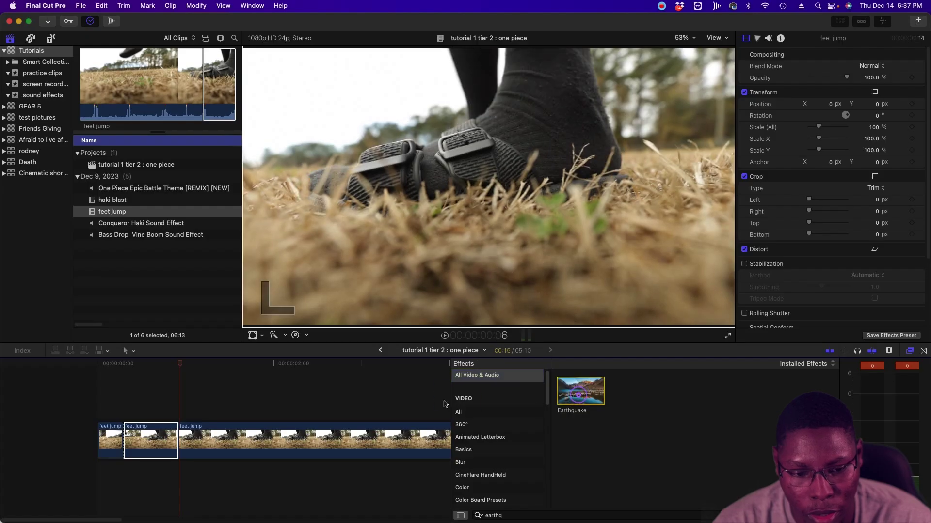
drag(290, 296, 141, 438)
click(125, 377)
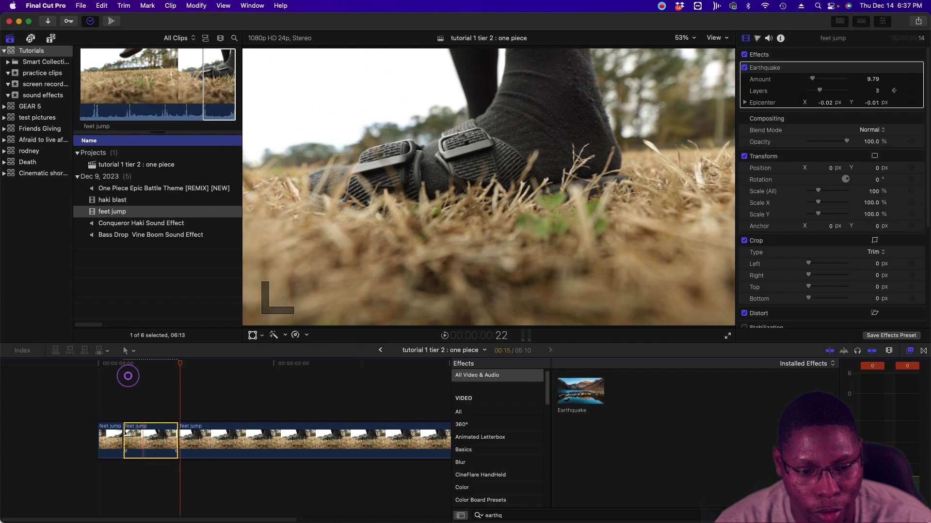
click(145, 364)
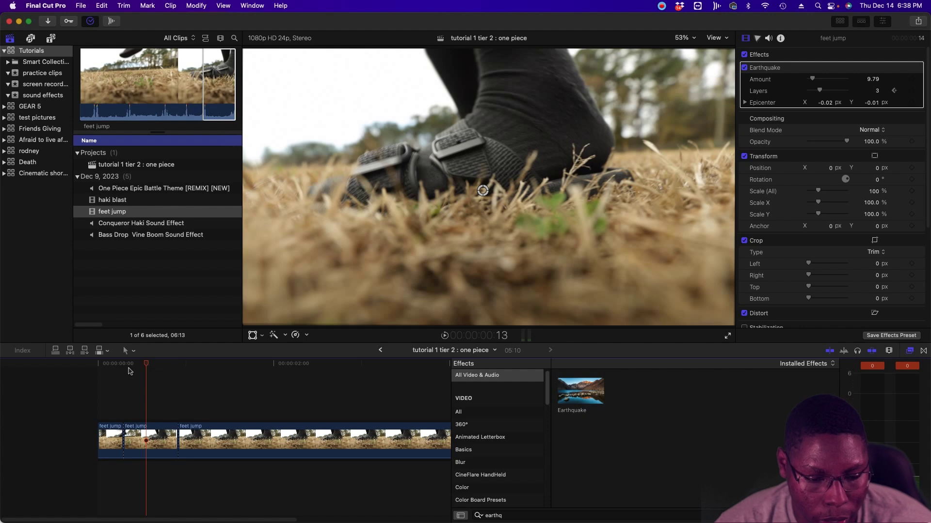
click(114, 367)
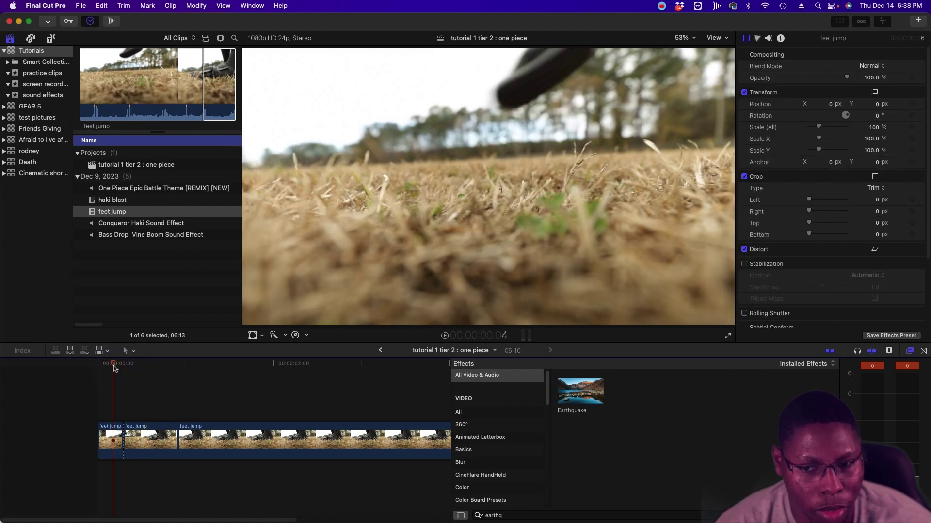
key(space)
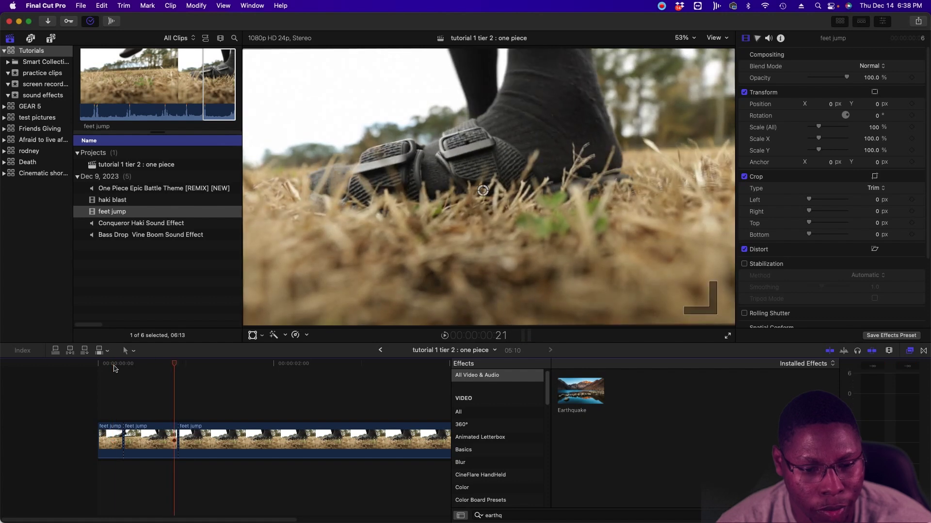
click(121, 367)
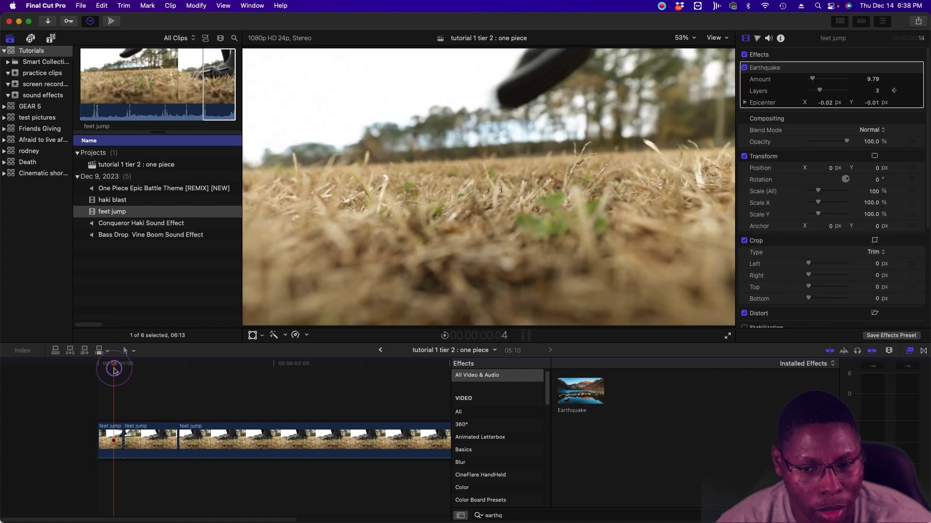
key(space)
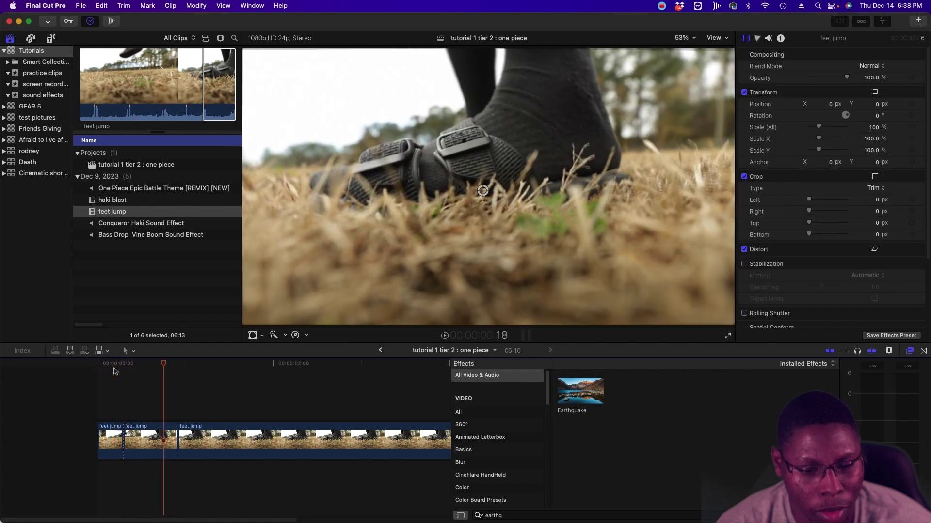
click(114, 370)
key(space)
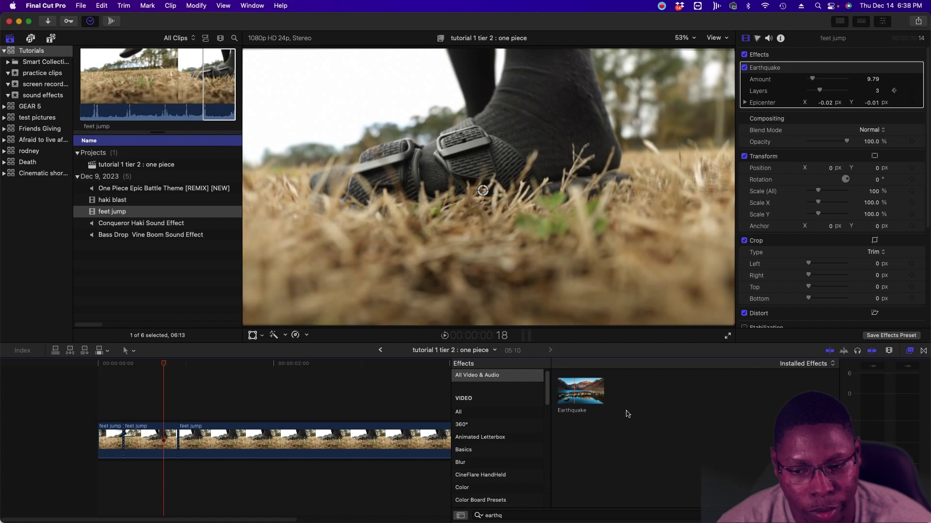
click(147, 370)
click(145, 441)
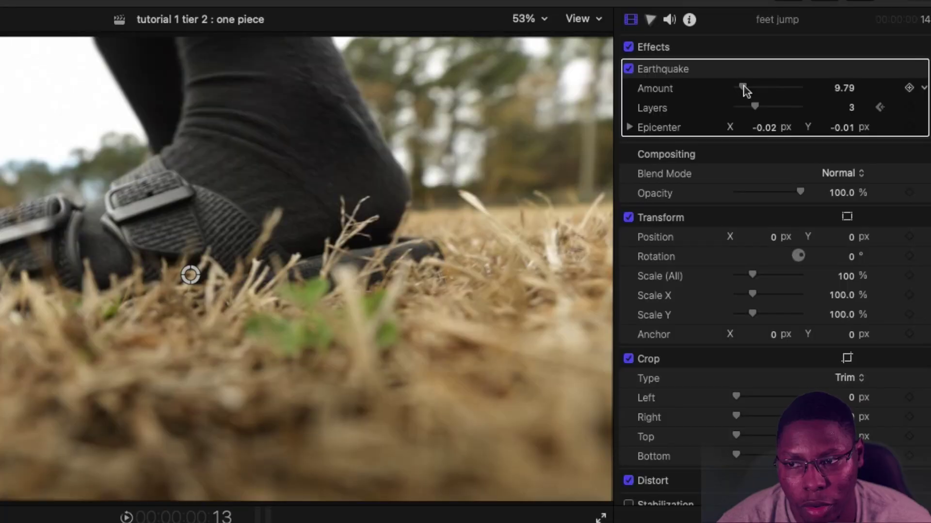
drag(813, 78, 815, 80)
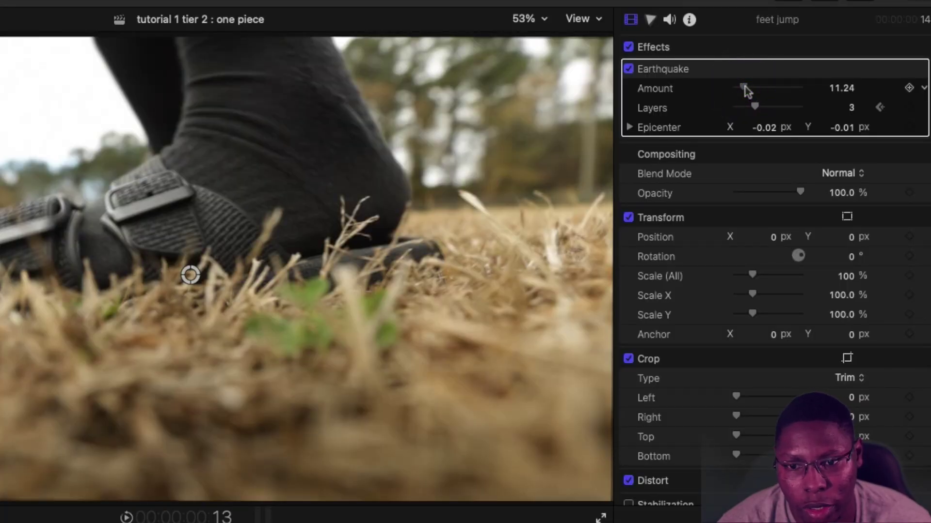
drag(745, 87, 751, 88)
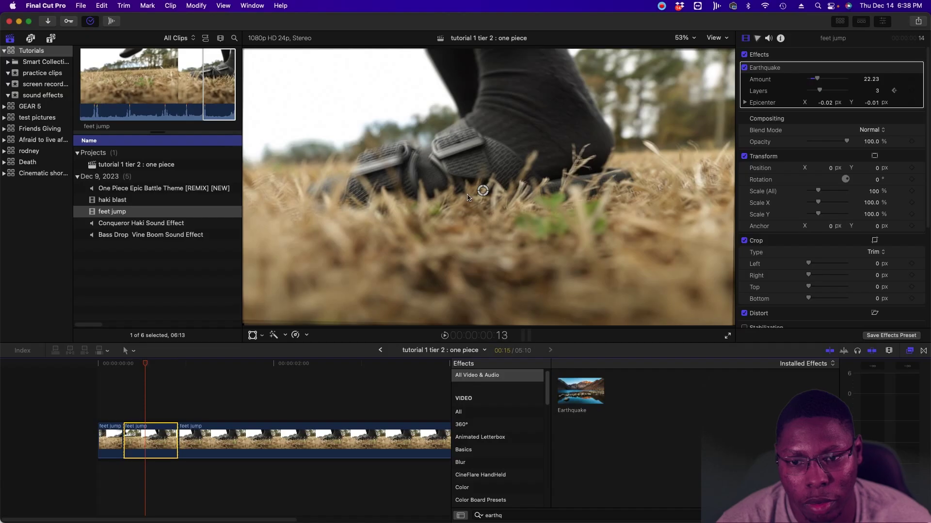
drag(479, 192, 481, 197)
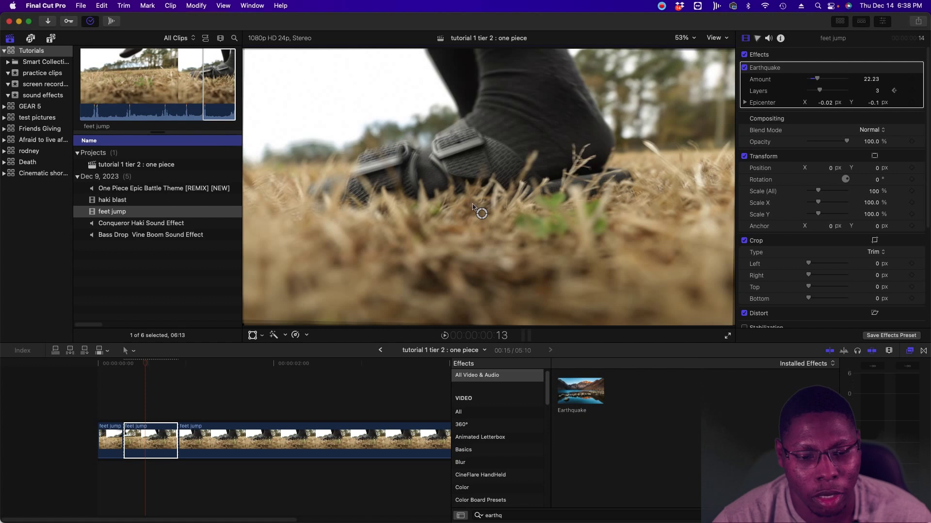
click(93, 399)
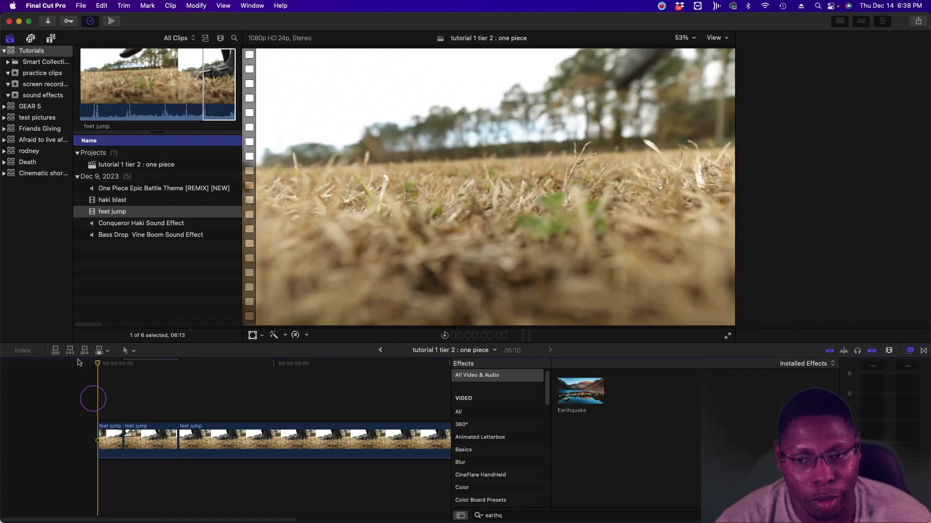
key(space)
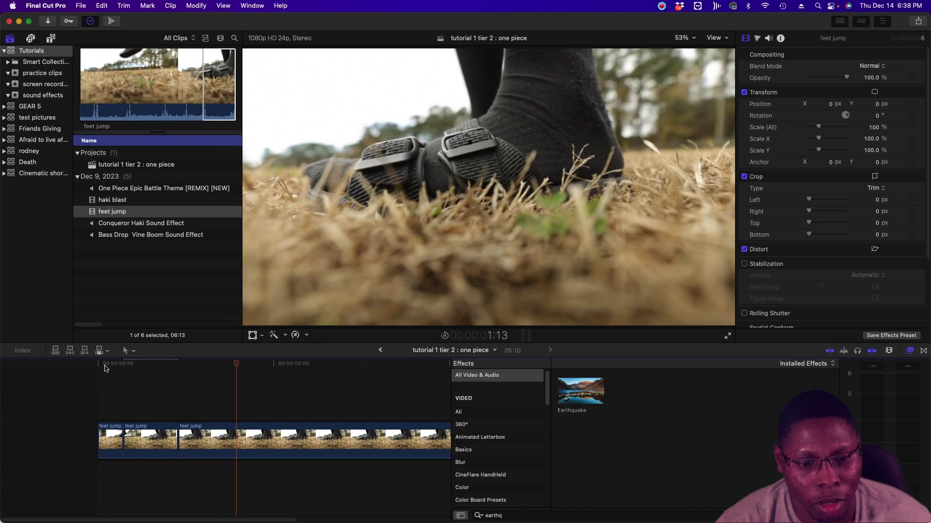
click(104, 364)
click(104, 364)
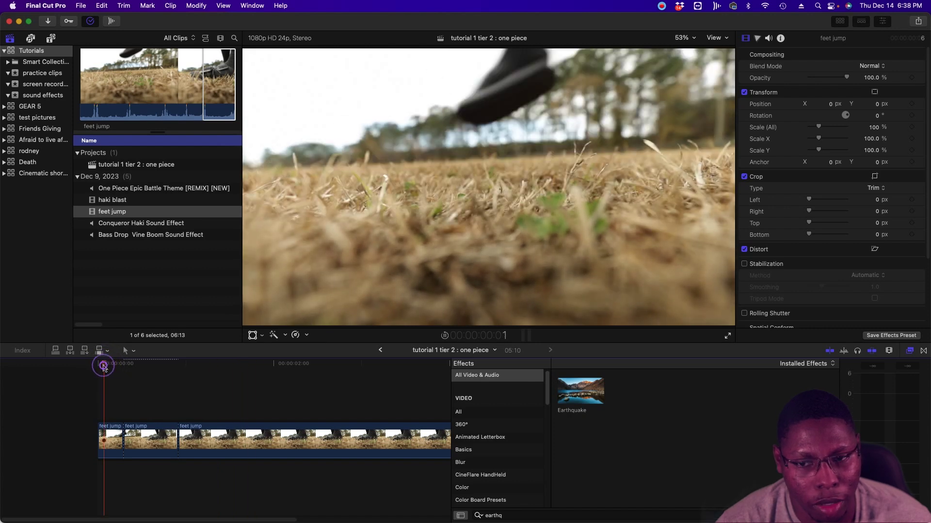
key(Home)
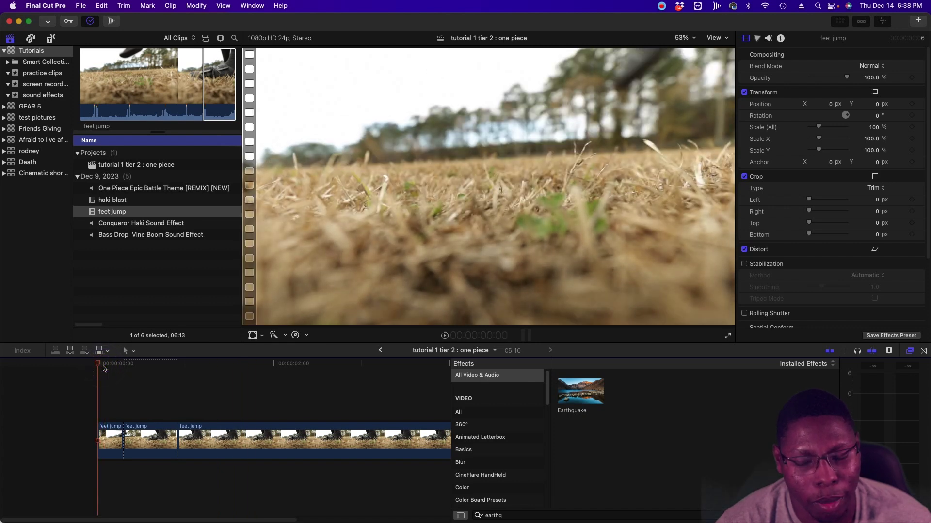
key(space)
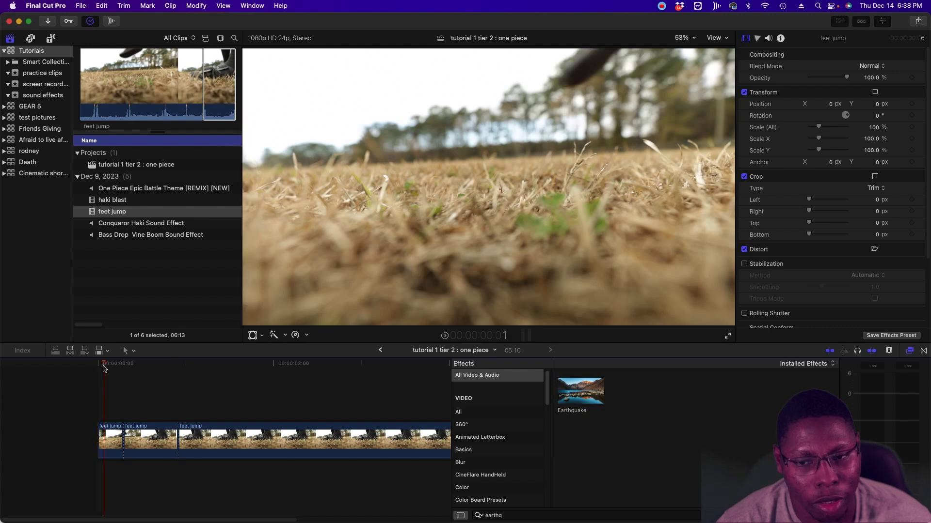
click(139, 438)
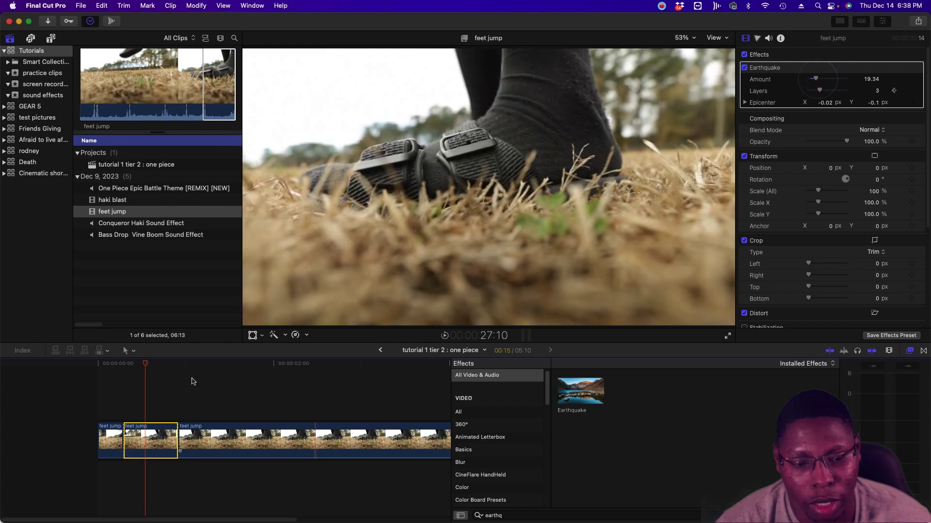
click(105, 369)
key(space)
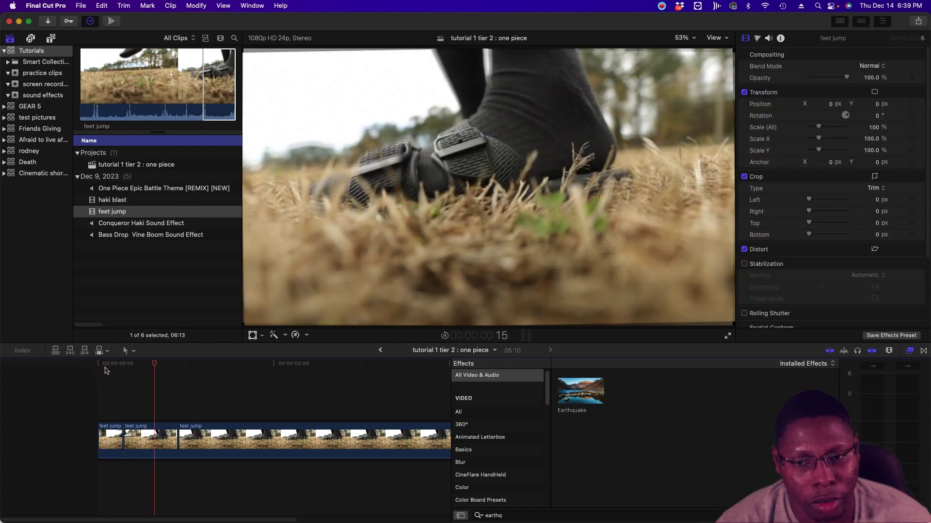
click(118, 387)
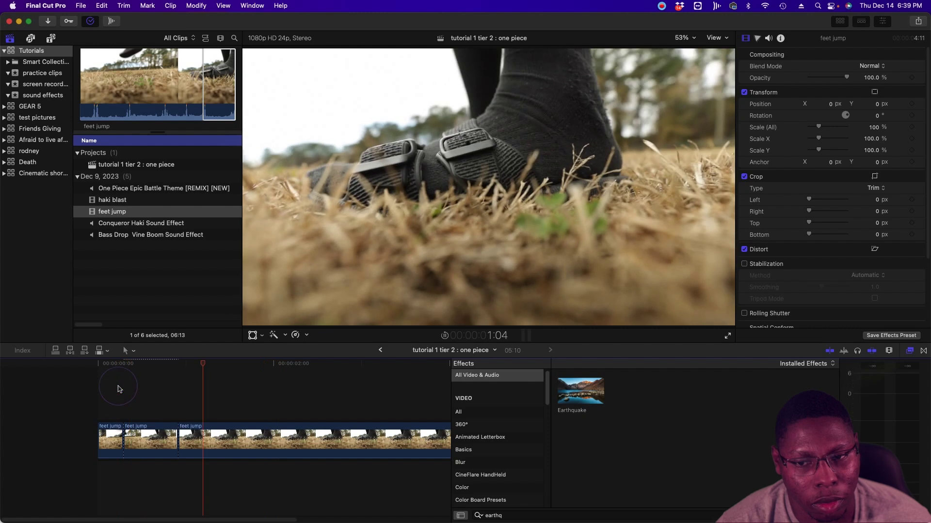
click(162, 389)
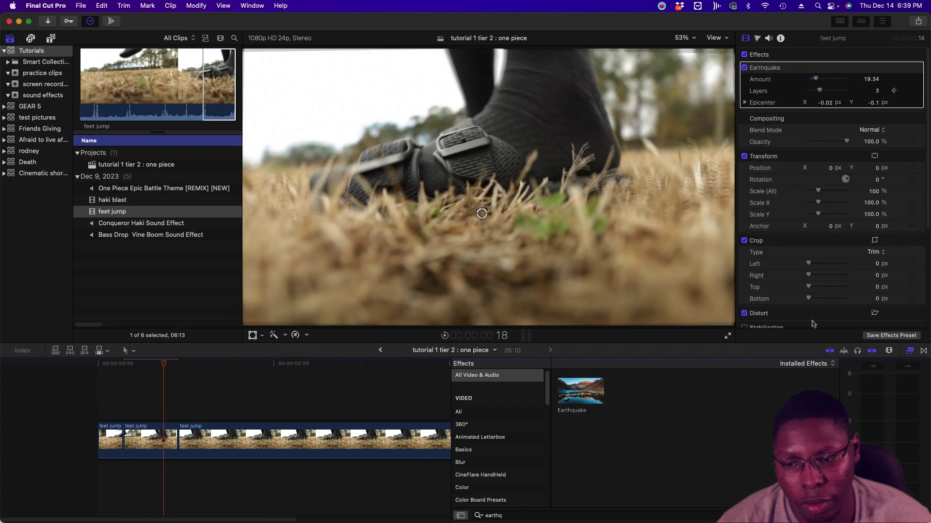
- Place the Bass Drop Vine Boom Sound Effect under the feet jump clips and play it back
click(163, 235)
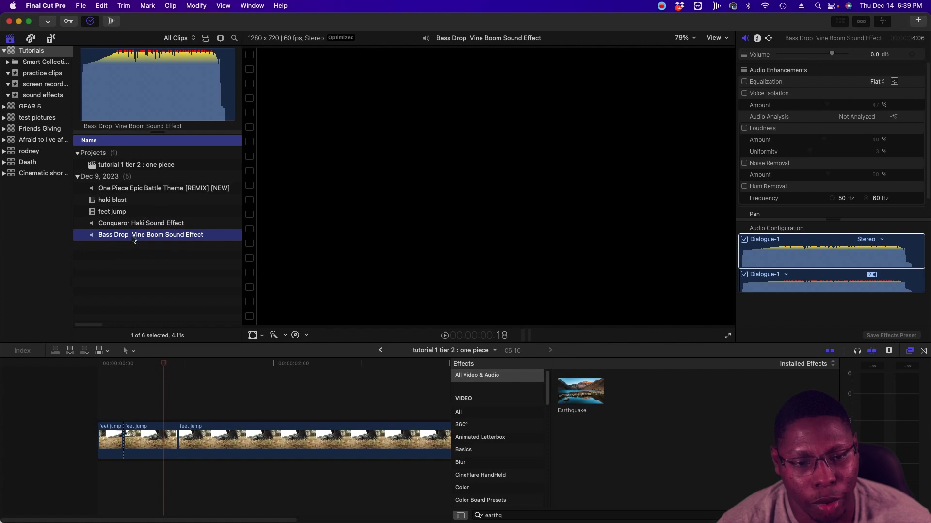
drag(128, 239, 136, 479)
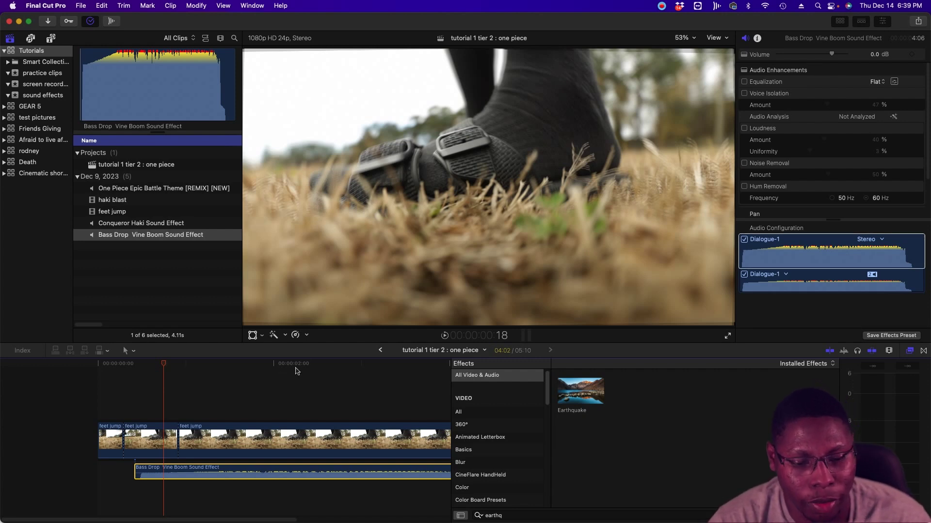
click(311, 420)
scroll(310, 420, right, 3)
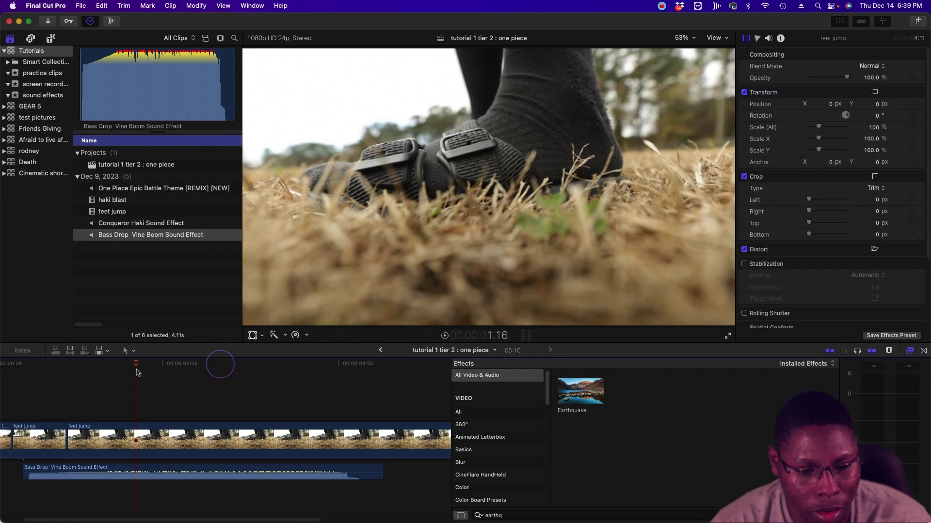
key(space)
click(118, 373)
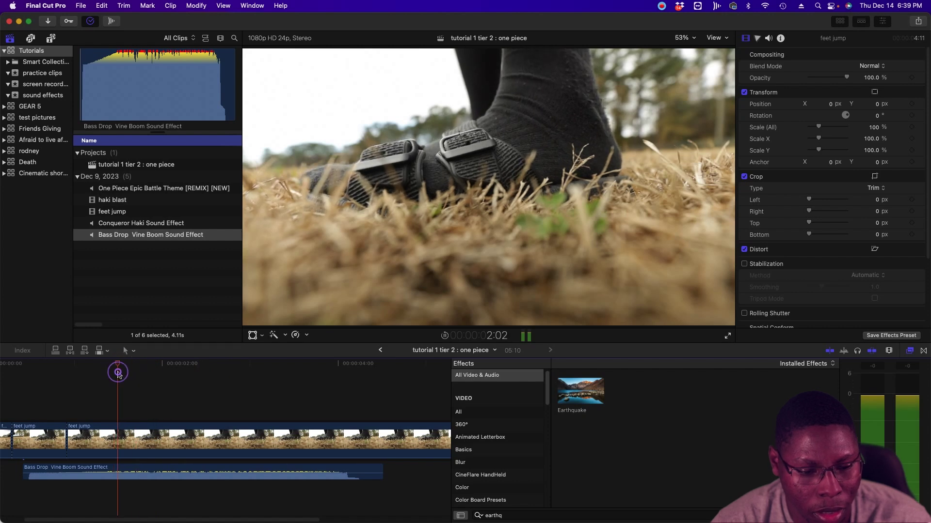
key(space)
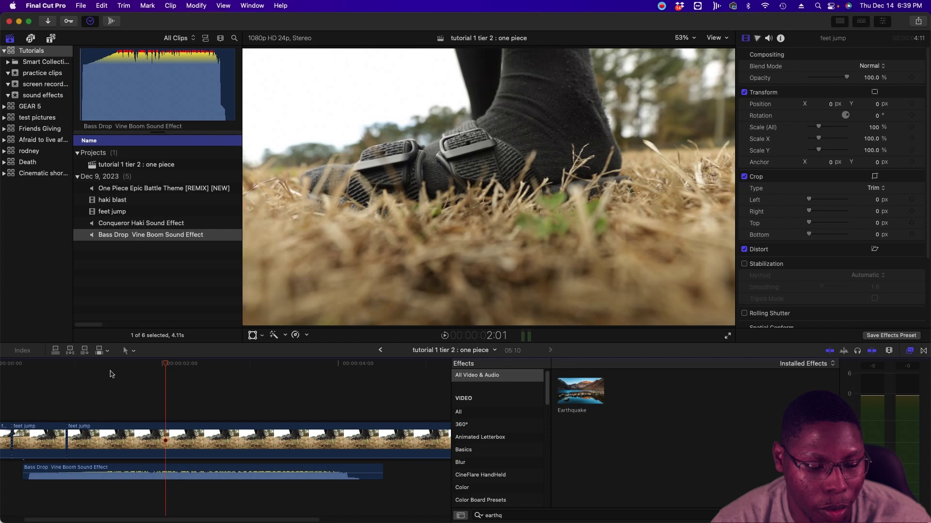
- Split the boom at the landing frame and delete its front part
click(108, 371)
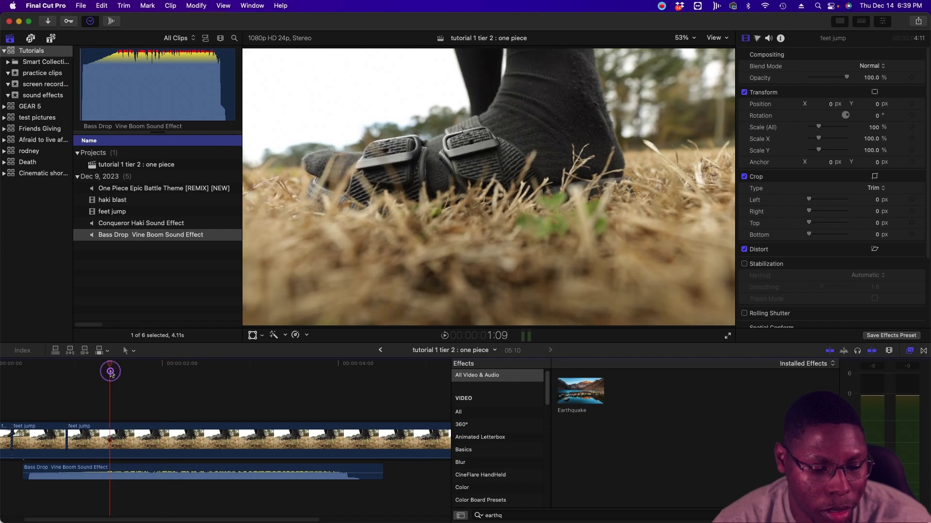
key(space)
click(102, 370)
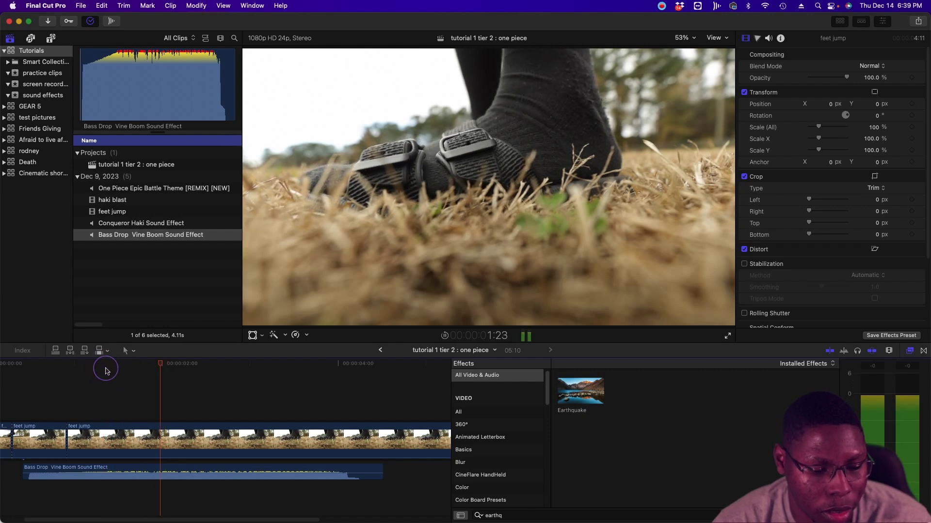
click(103, 368)
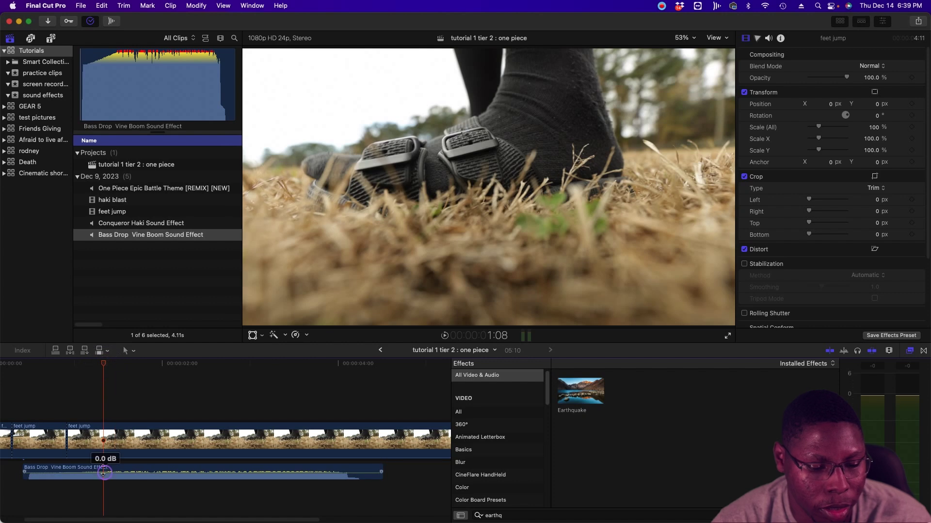
click(105, 473)
key(super+b)
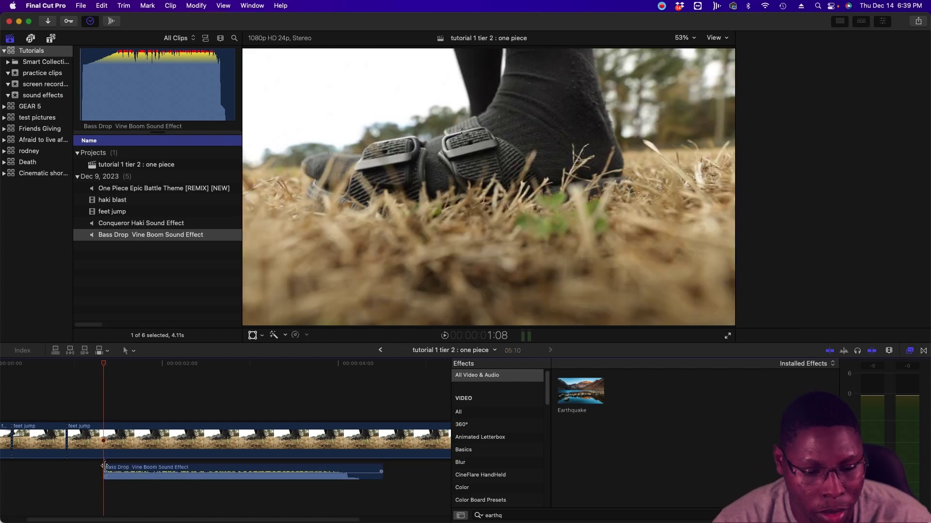
key(Delete)
- Align the Bass Drop boom's start with the first clip cut, then play the sequence
scroll(107, 463, left, 3)
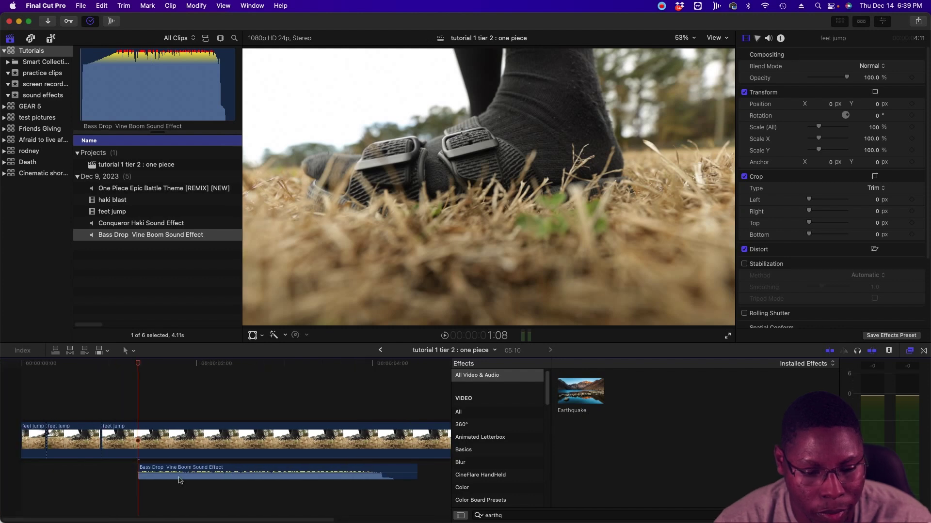
drag(179, 480, 84, 475)
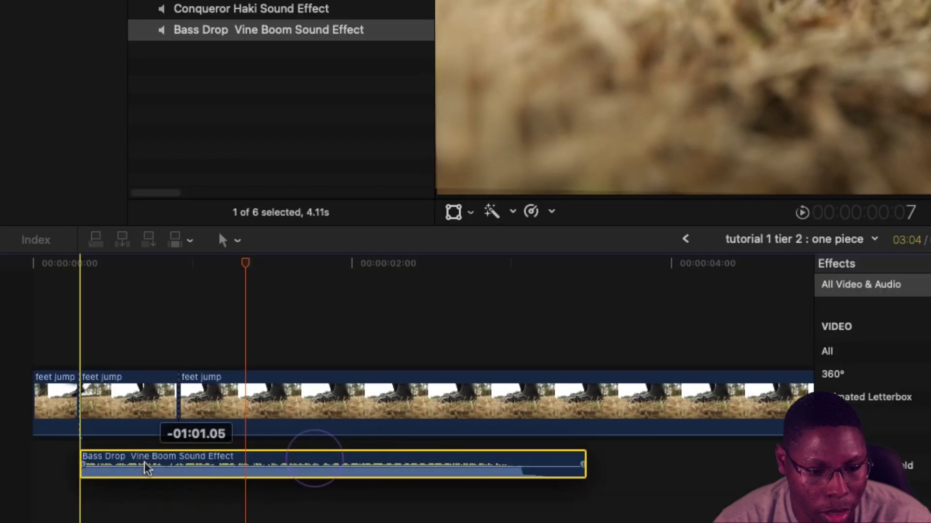
drag(146, 468, 170, 469)
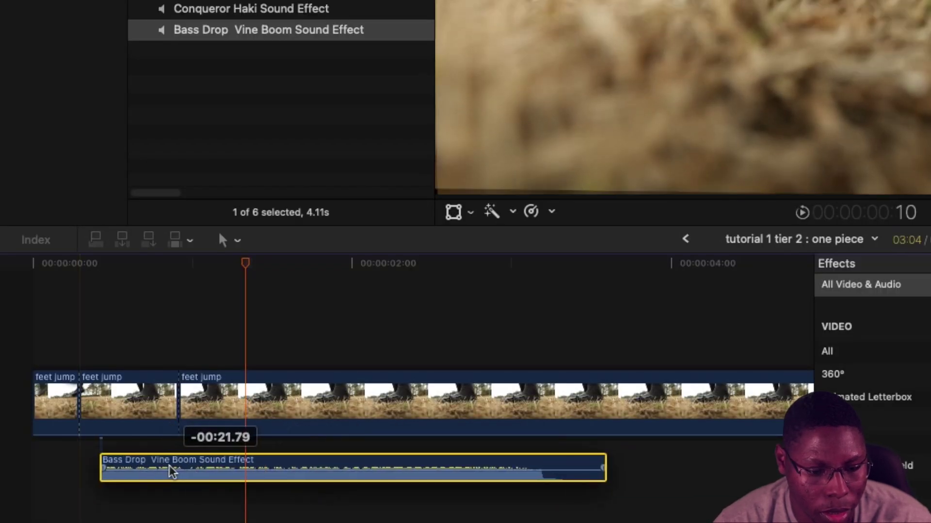
click(109, 315)
click(58, 285)
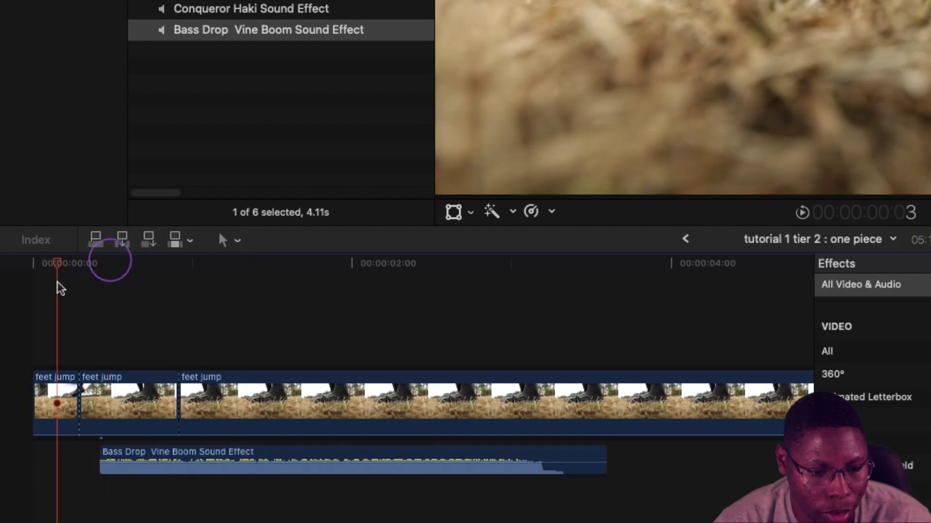
click(78, 290)
click(161, 462)
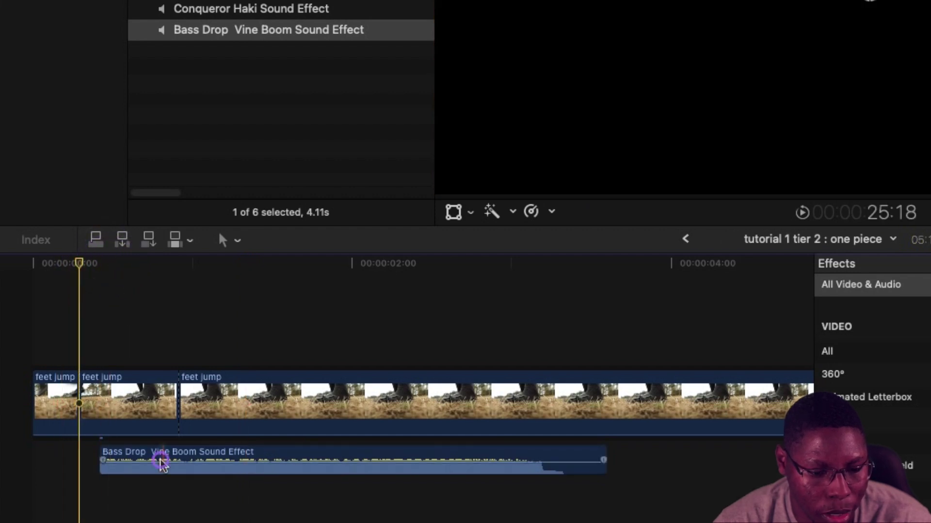
drag(161, 463, 141, 462)
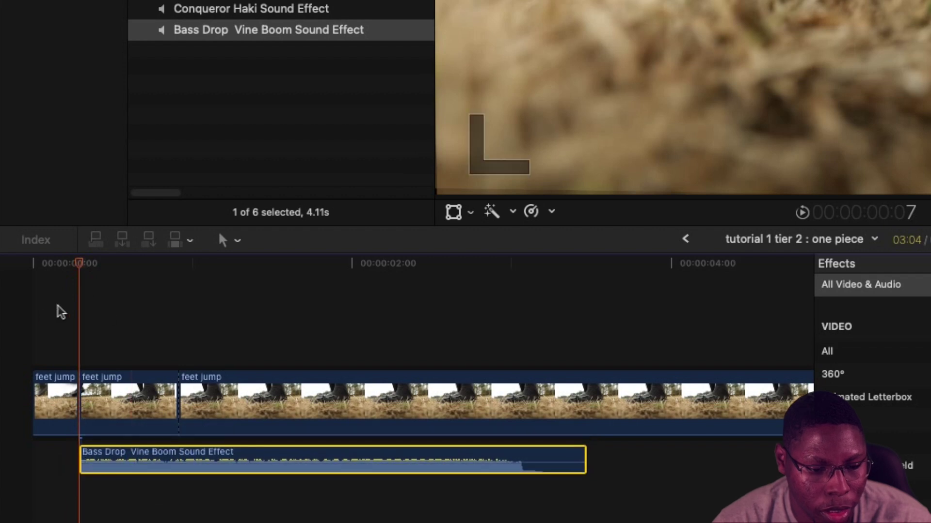
click(34, 309)
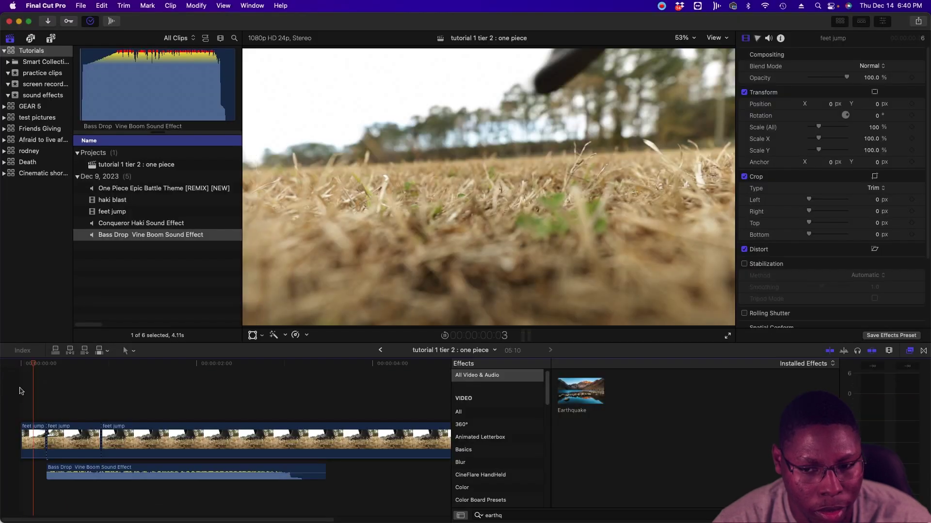
key(space)
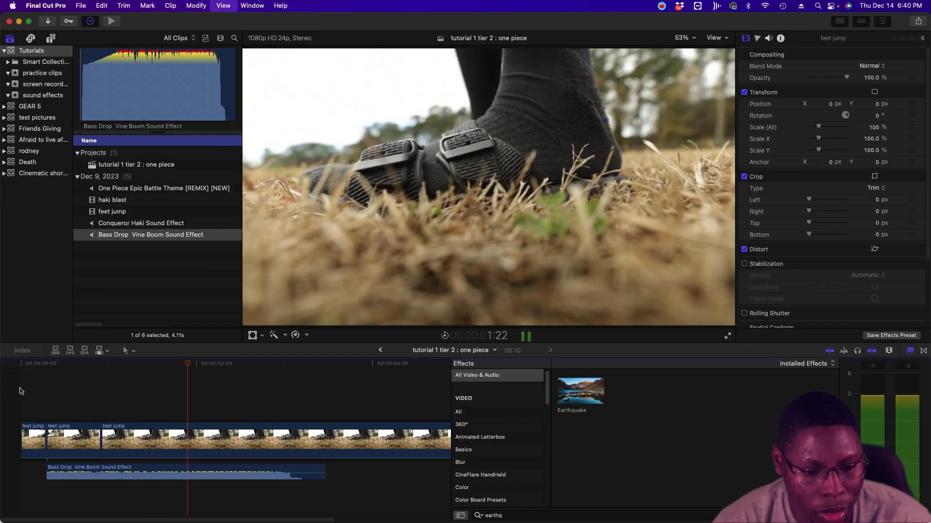
key(Home)
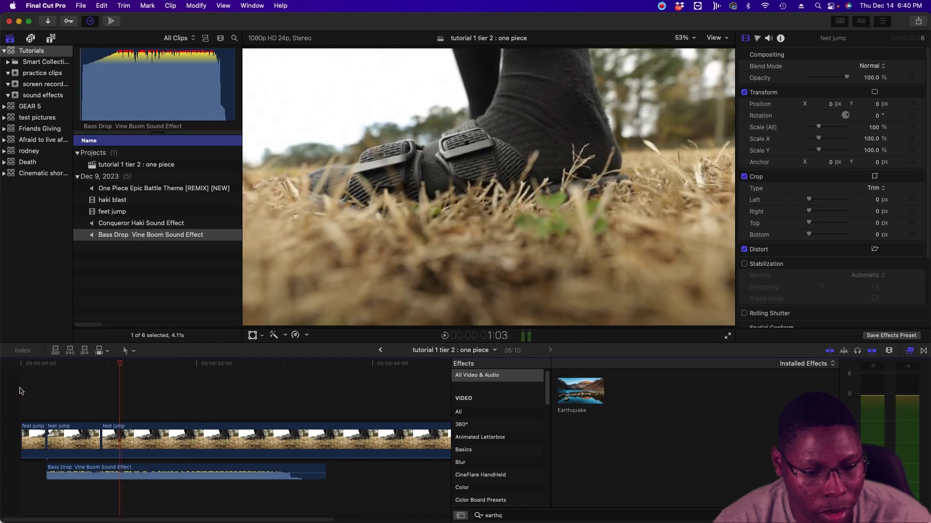
key(space)
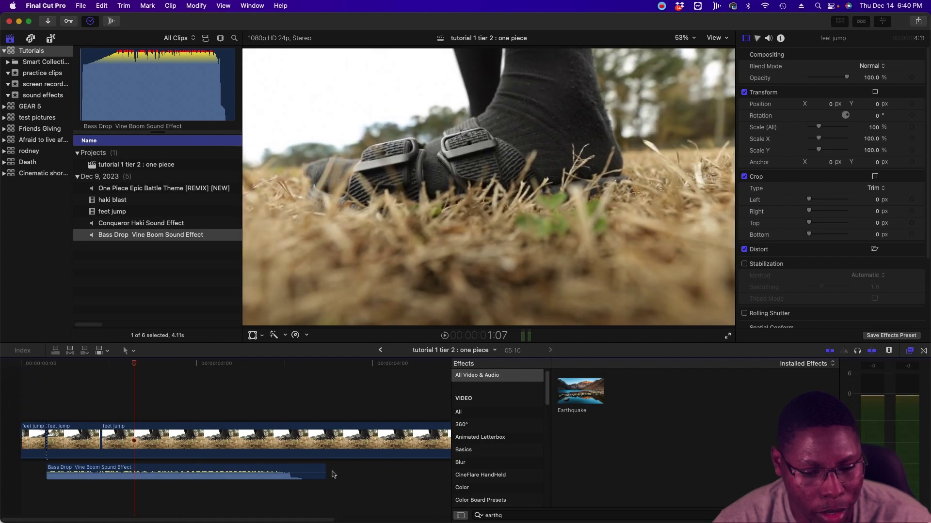
- Trim the boom's end shorter, extend it slightly, and replay from the start
drag(325, 473, 114, 472)
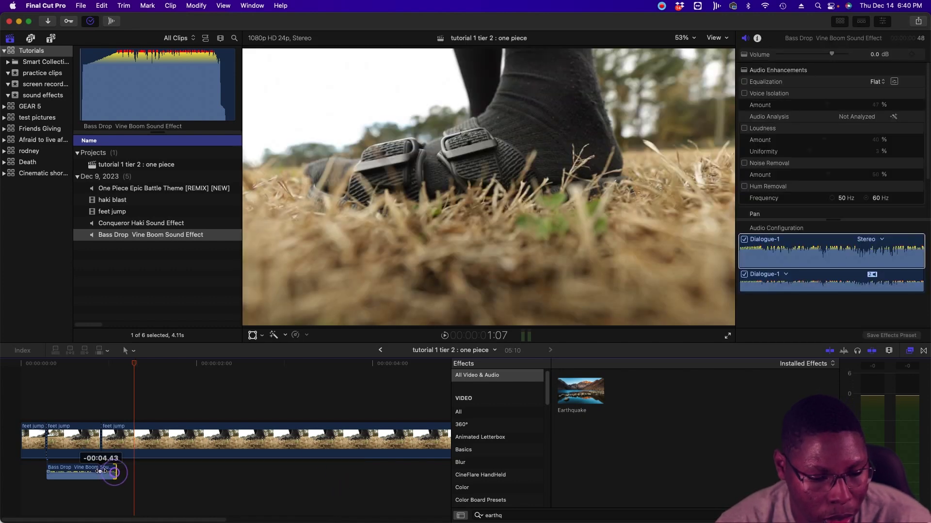
click(16, 397)
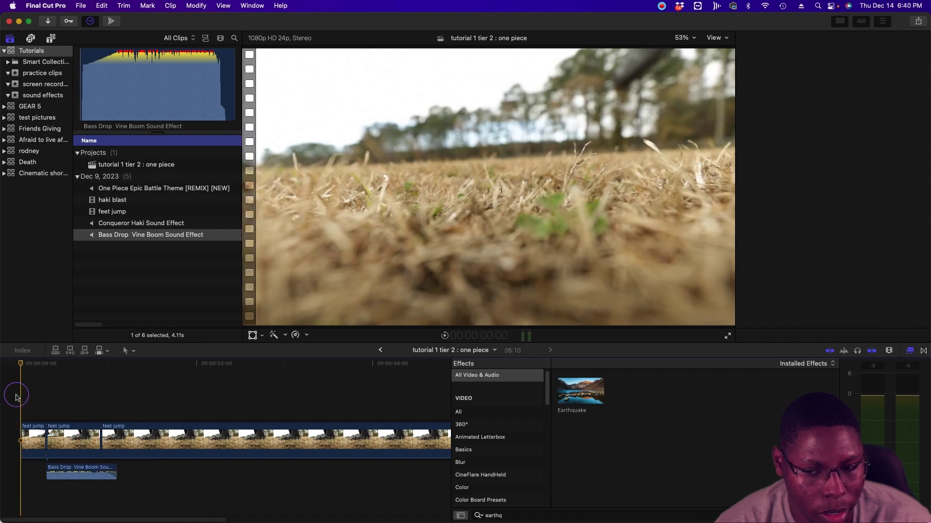
key(space)
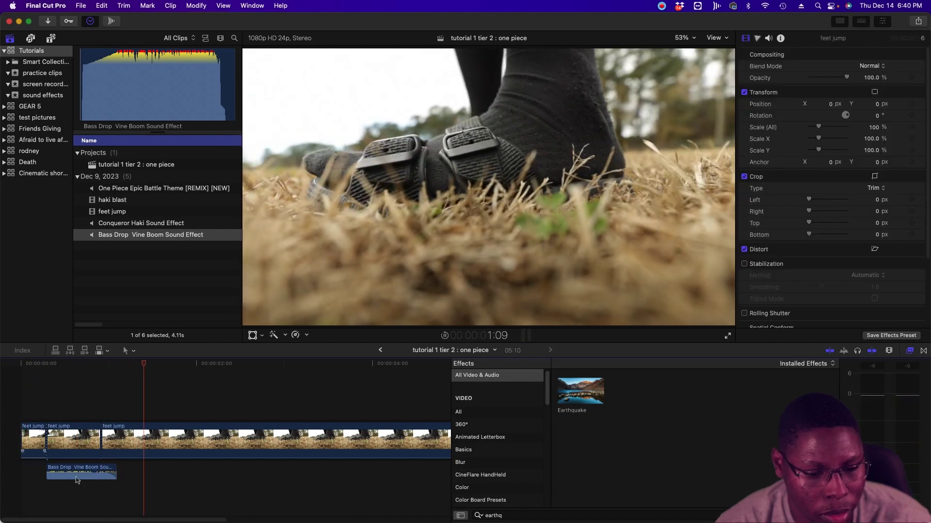
drag(116, 475, 147, 474)
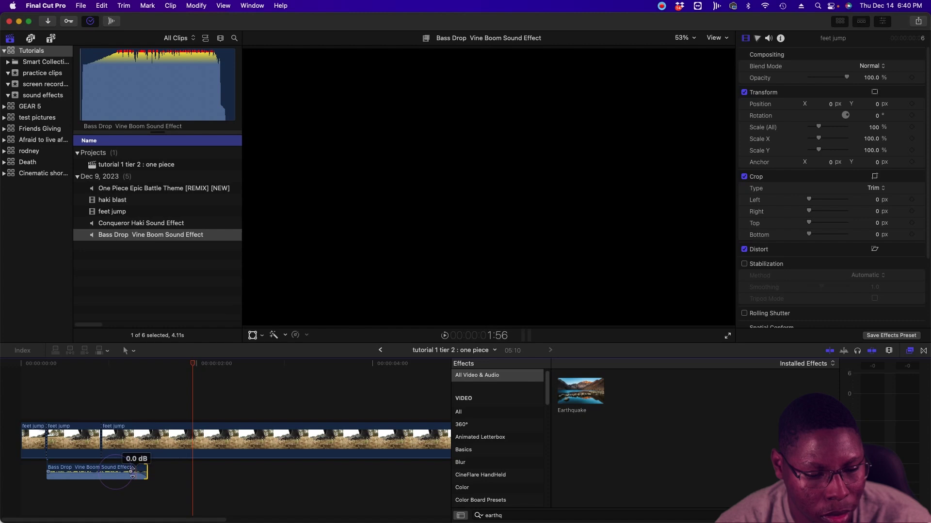
click(18, 405)
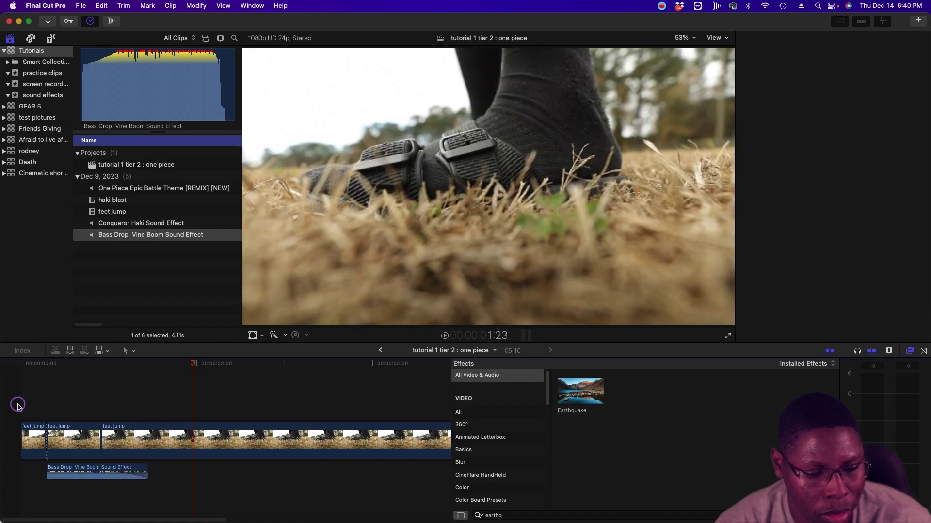
key(space)
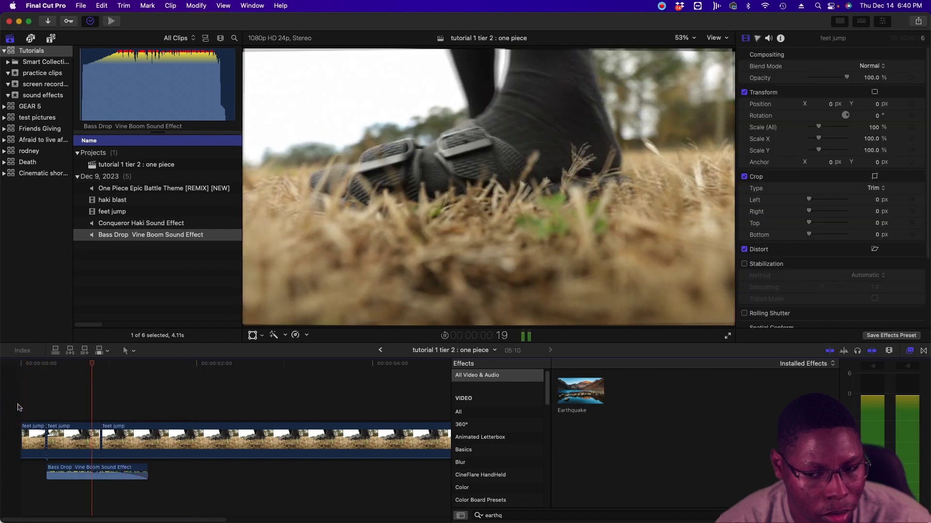
- Blade the last feet jump clip at about 2:21, delete the rest, and replay the sequence
click(271, 442)
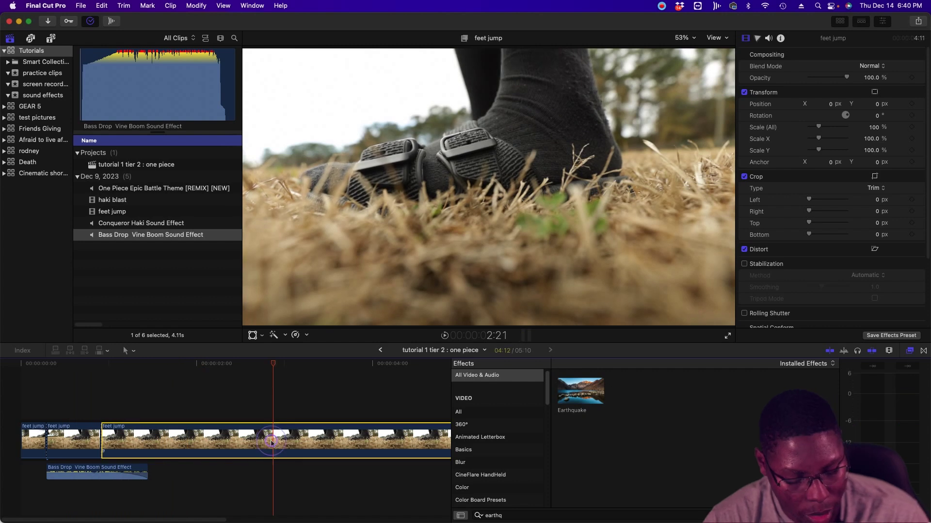
key(super+b)
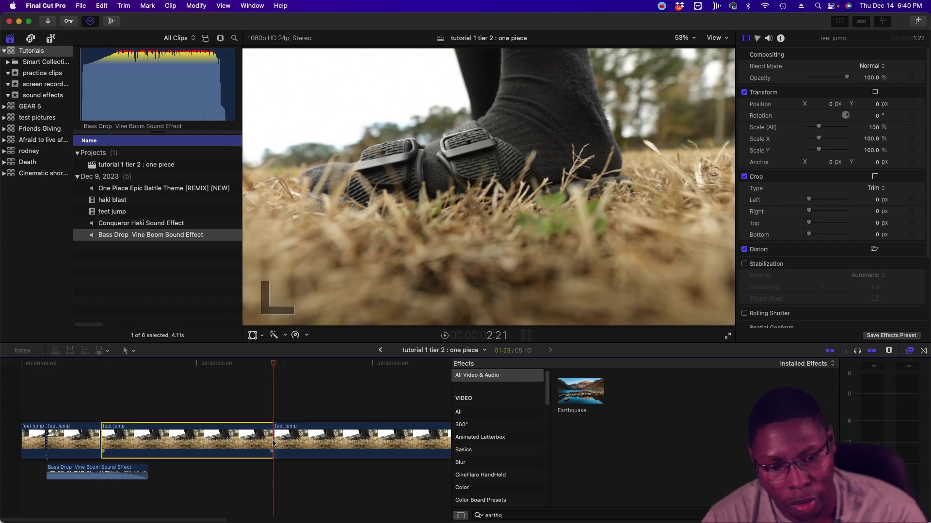
key(Delete)
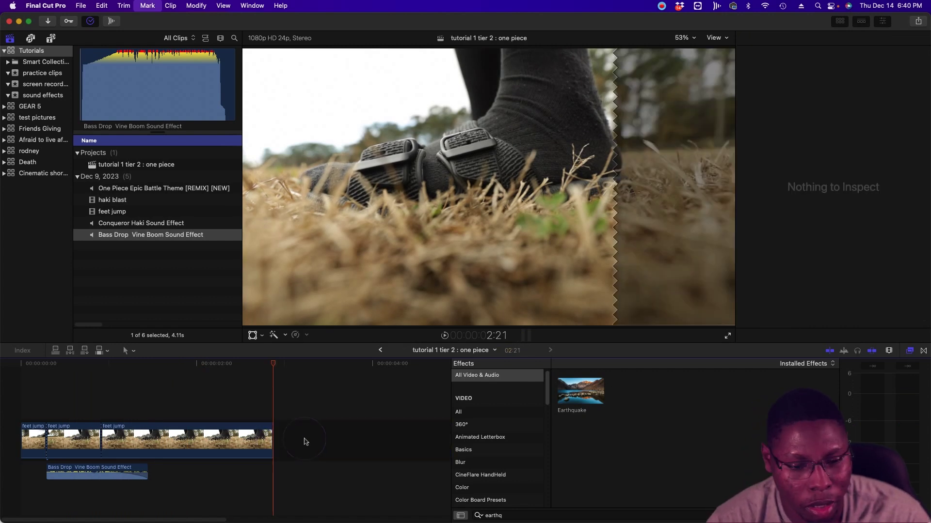
click(14, 372)
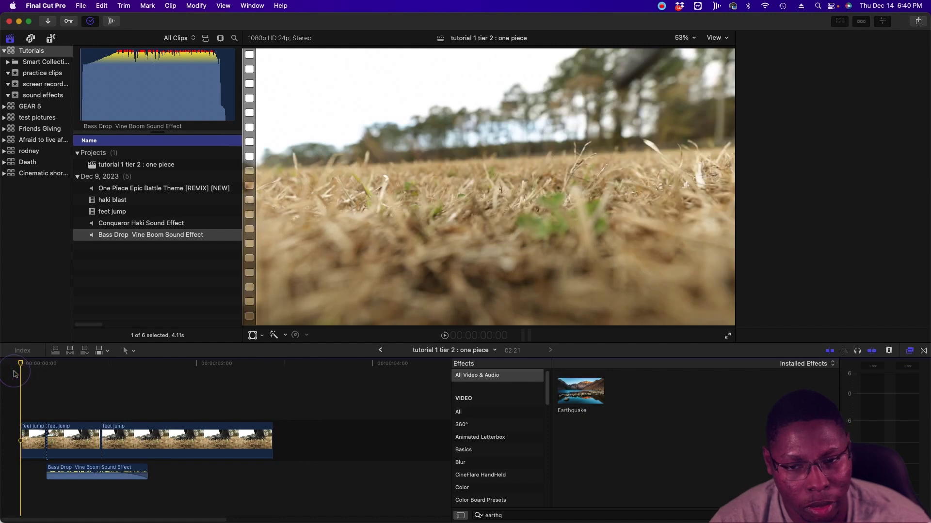
key(space)
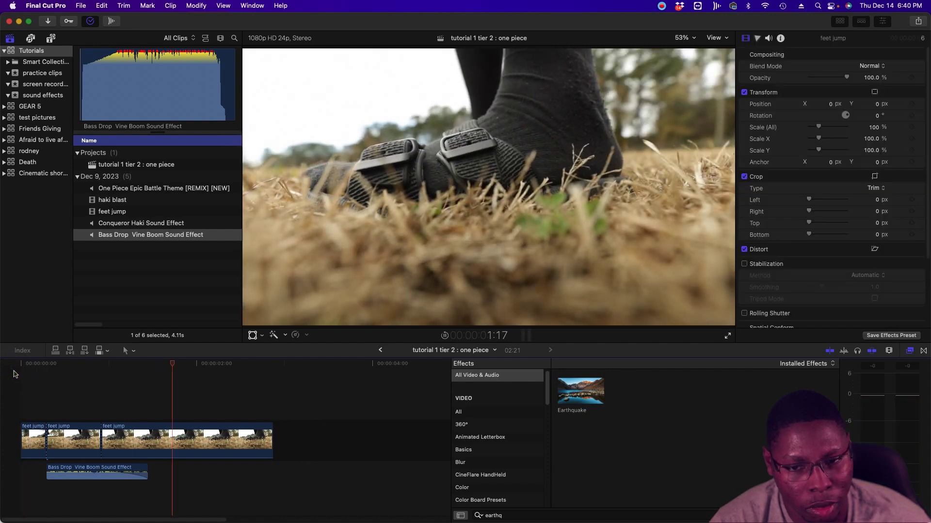
key(space)
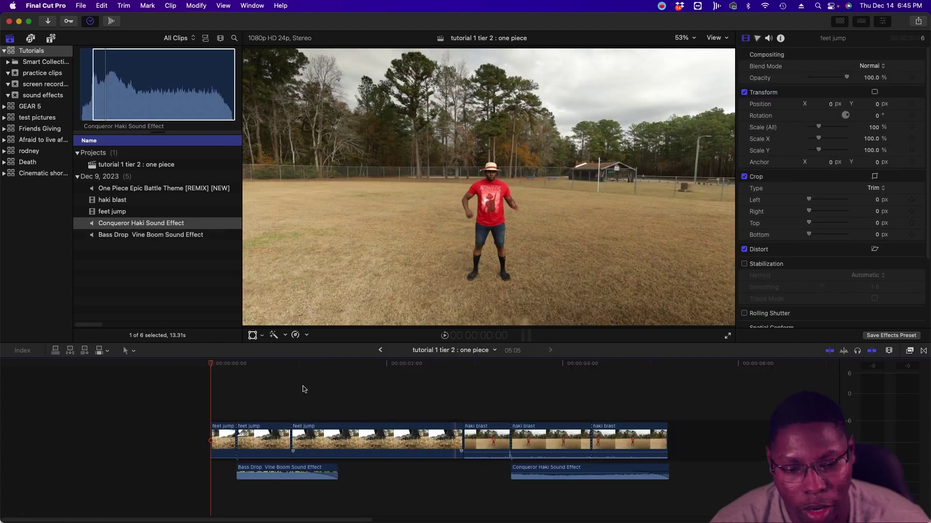
- Play the sequence from the start to review the haki blast clips and sound
key(space)
click(211, 387)
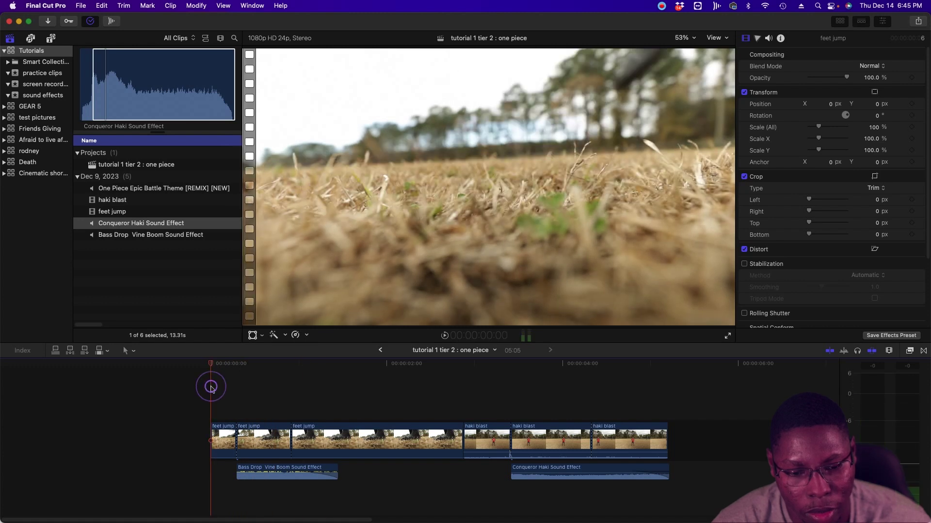
key(space)
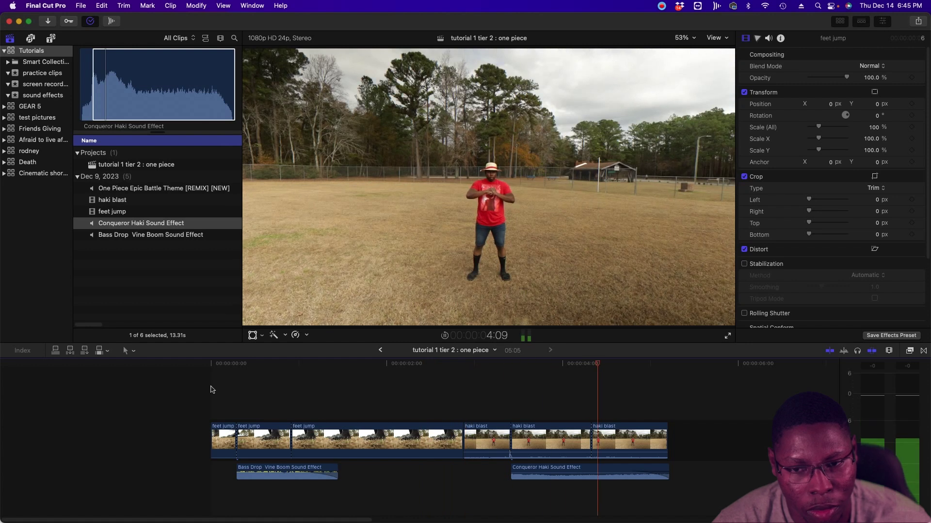
click(211, 390)
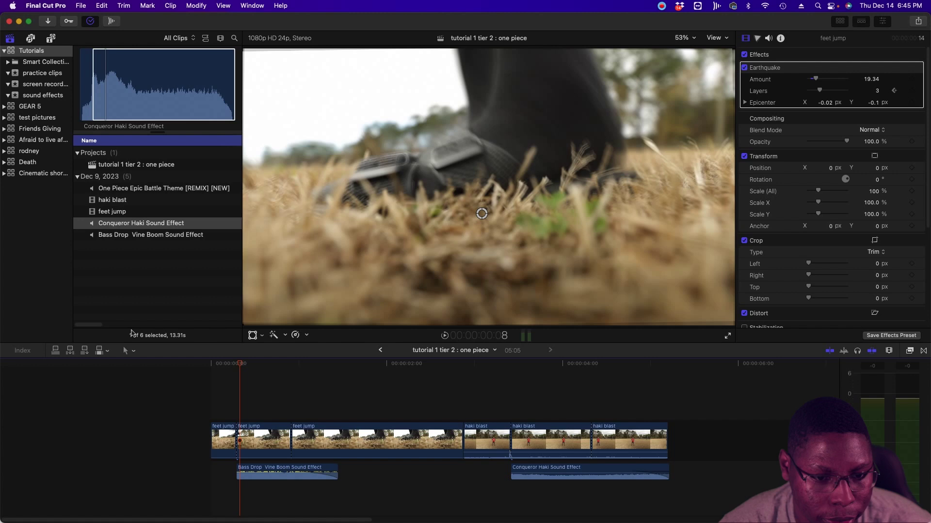
- Drag the One Piece Epic Battle Theme [REMIX] [NEW] below the primary storyline as connected audio
click(119, 189)
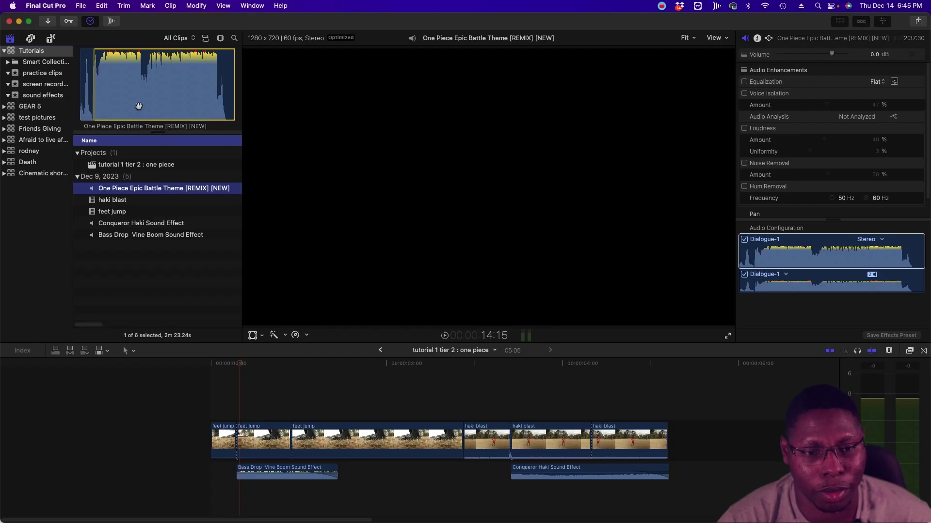
click(138, 104)
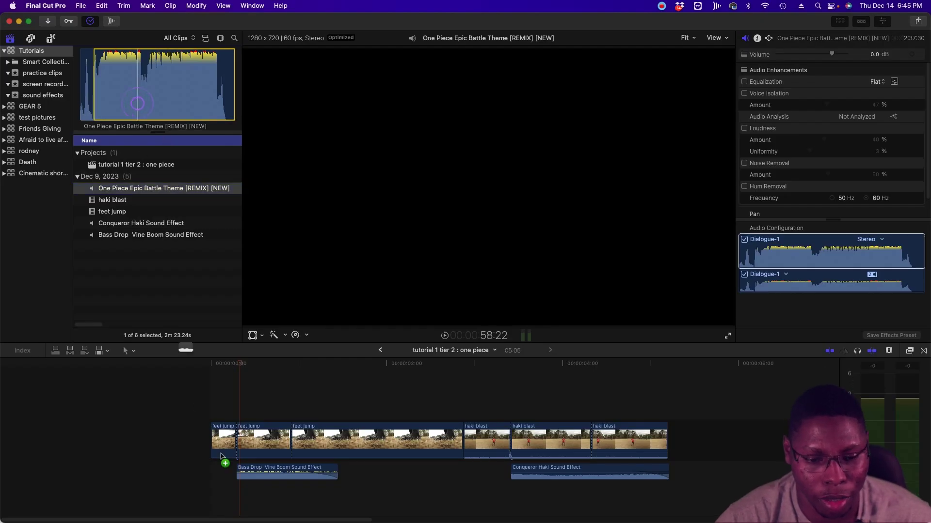
drag(220, 455, 212, 504)
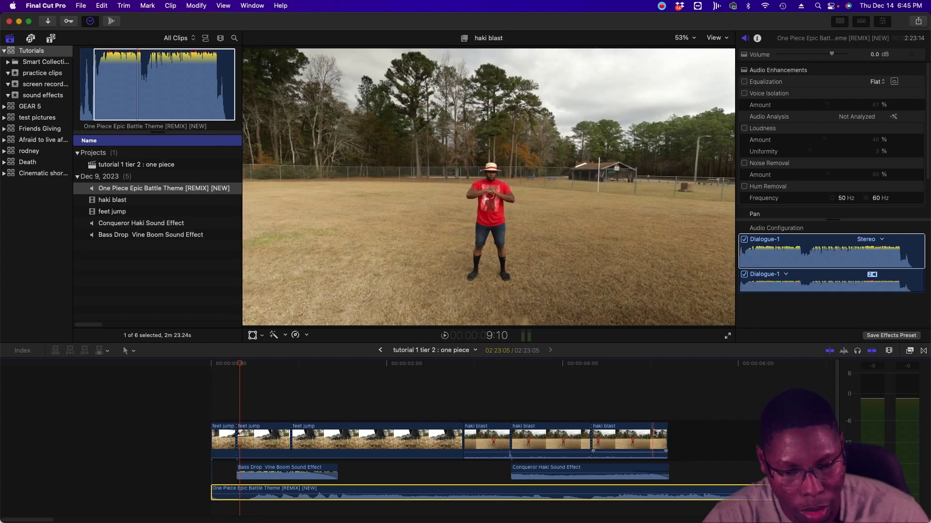
- Park the playhead at the haki blast start (4:08) and delete the battle theme clip
key(z)
key(shift+z)
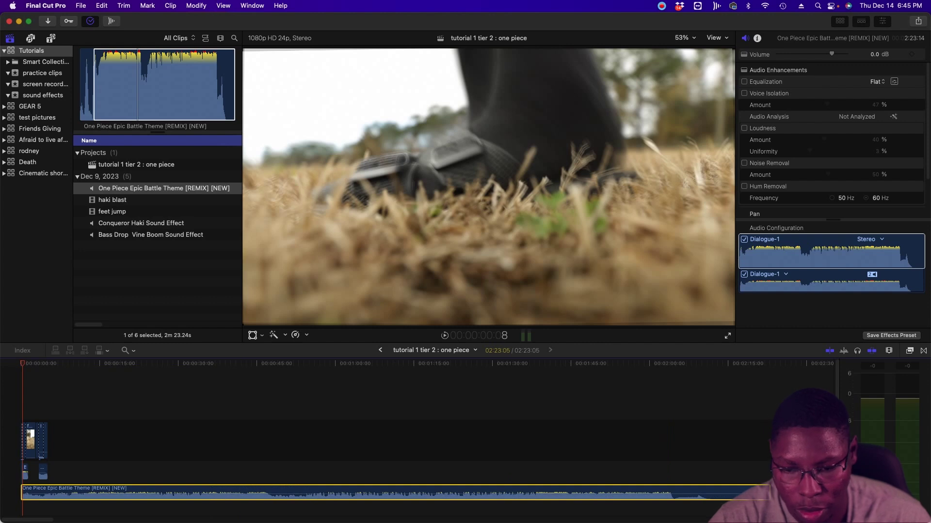
key(super+equal)
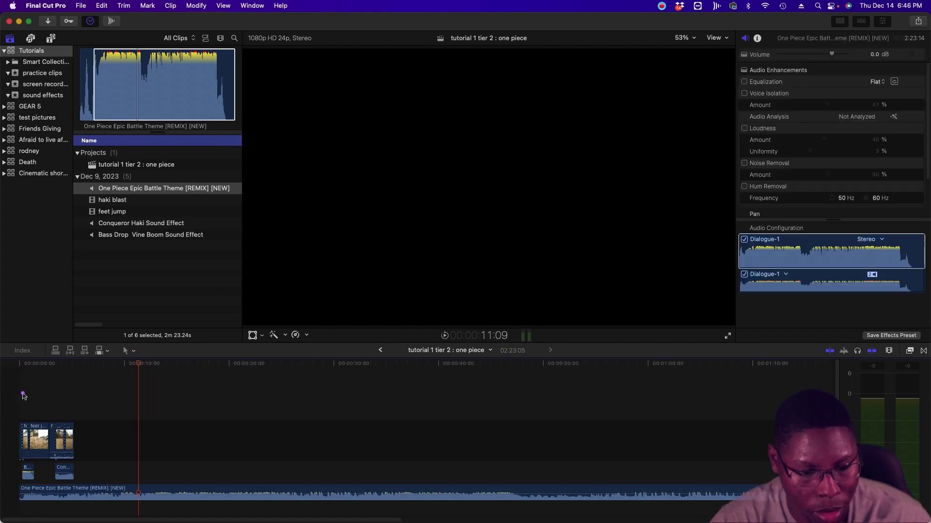
click(23, 395)
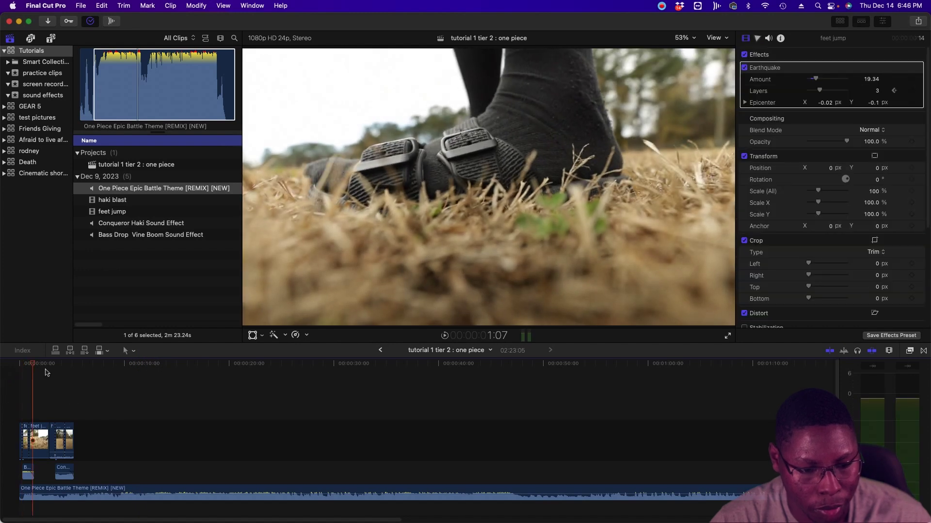
drag(36, 364, 77, 373)
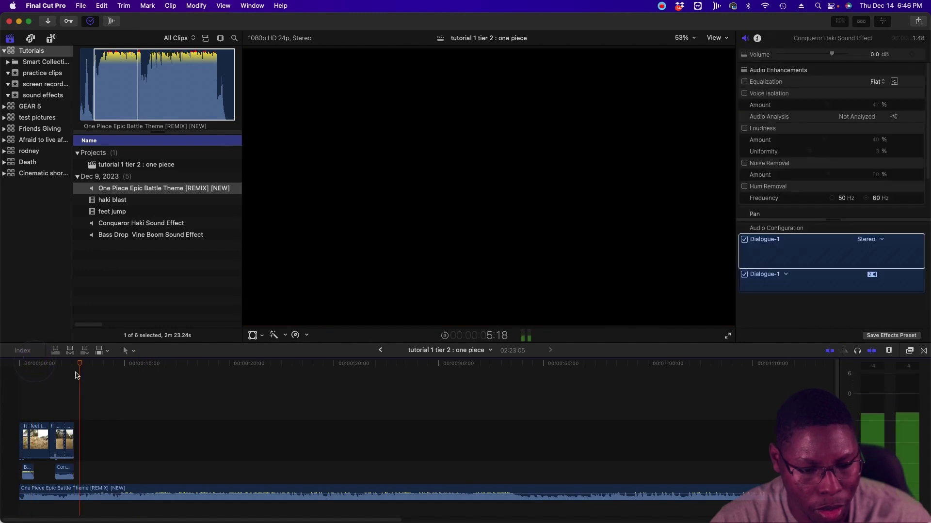
click(64, 370)
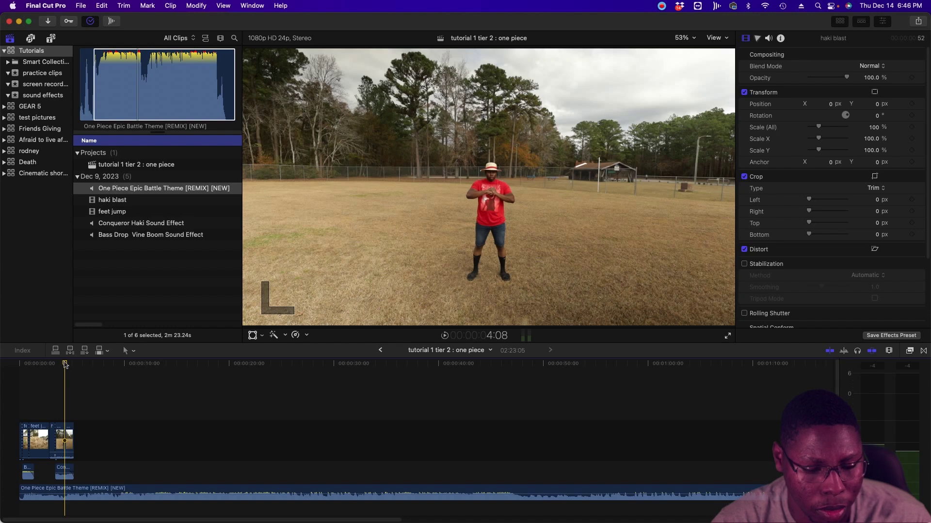
click(150, 491)
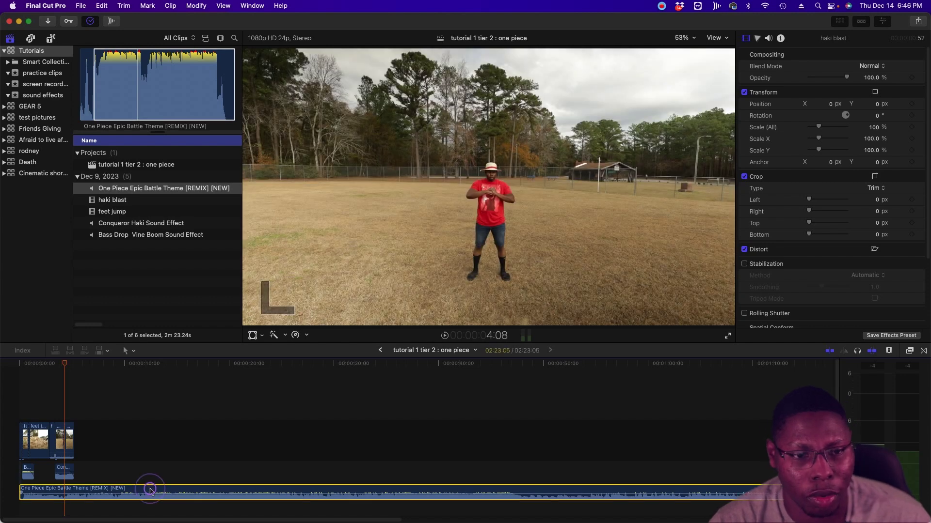
key(Delete)
- Set an In point past the battle theme's opening and connect it at the playhead
click(96, 92)
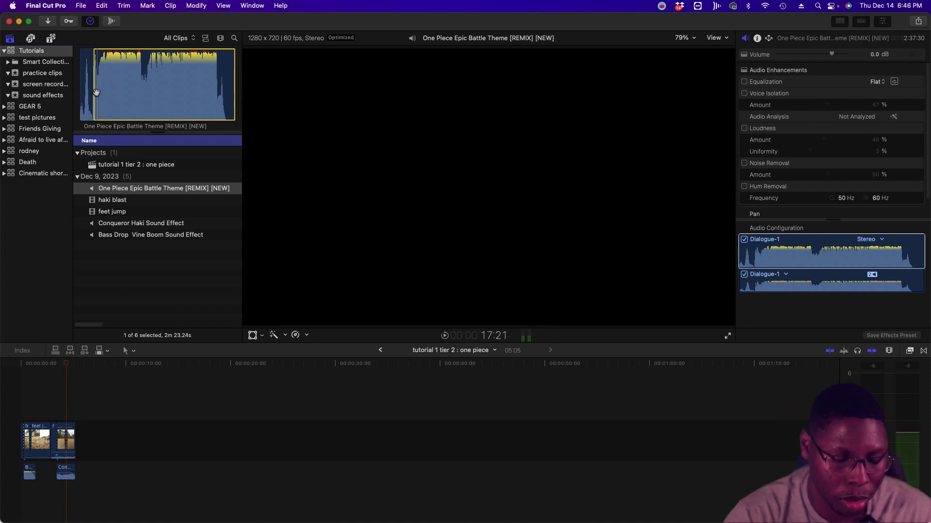
key(i)
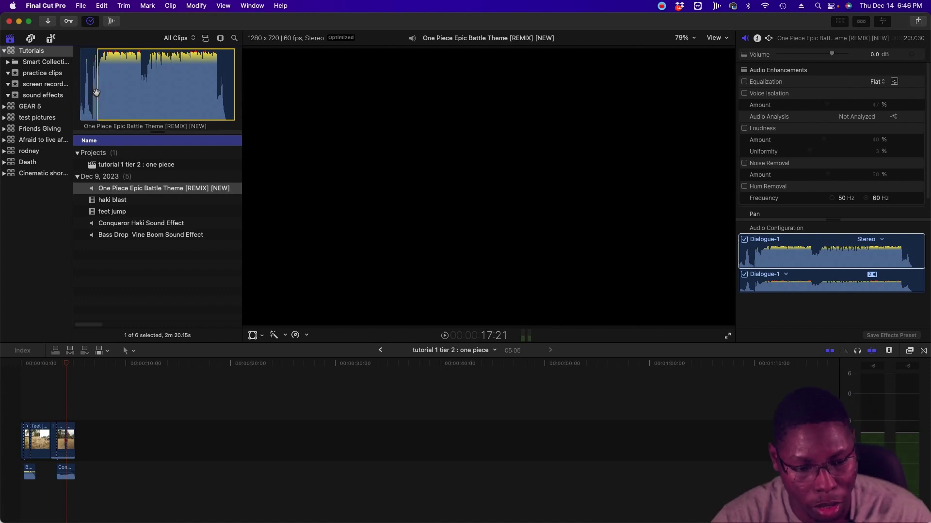
key(q)
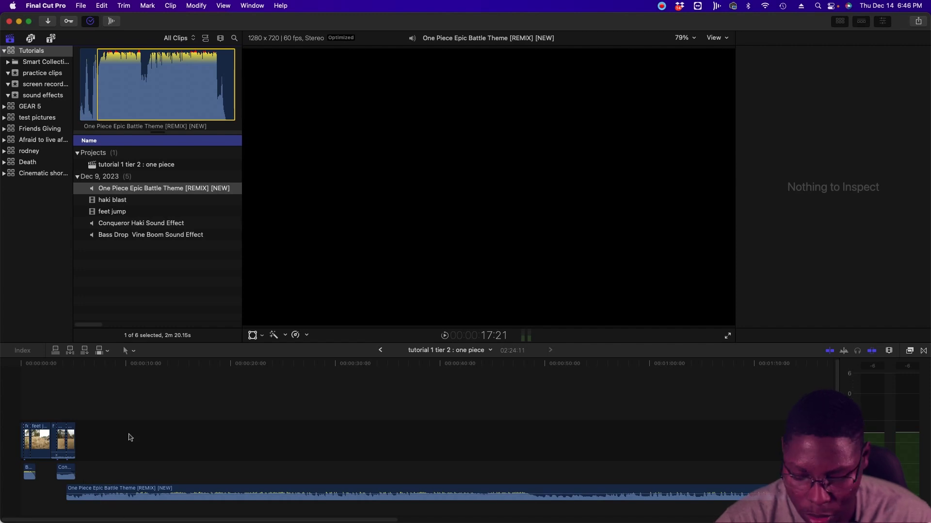
click(133, 416)
- Move the battle theme to the start of the sequence and play it back
key(super+equal)
key(super+equal)
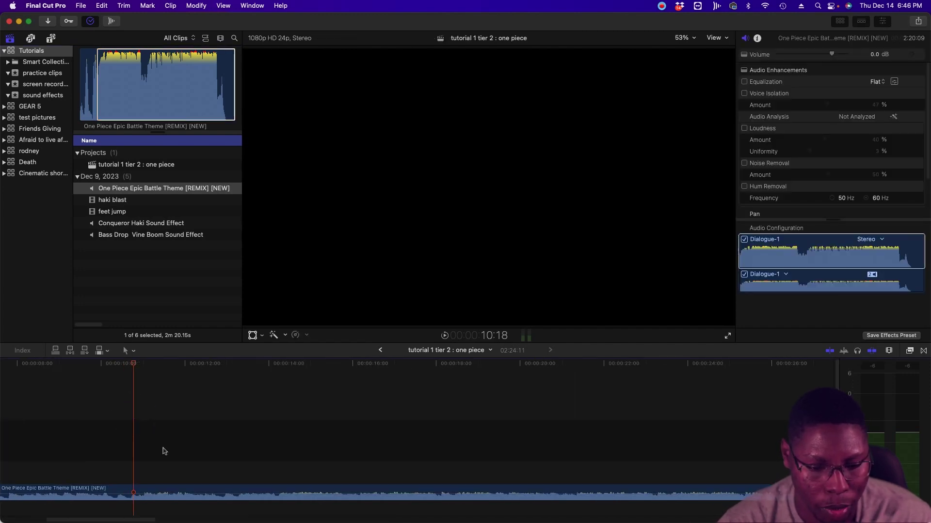
scroll(163, 451, left, 8)
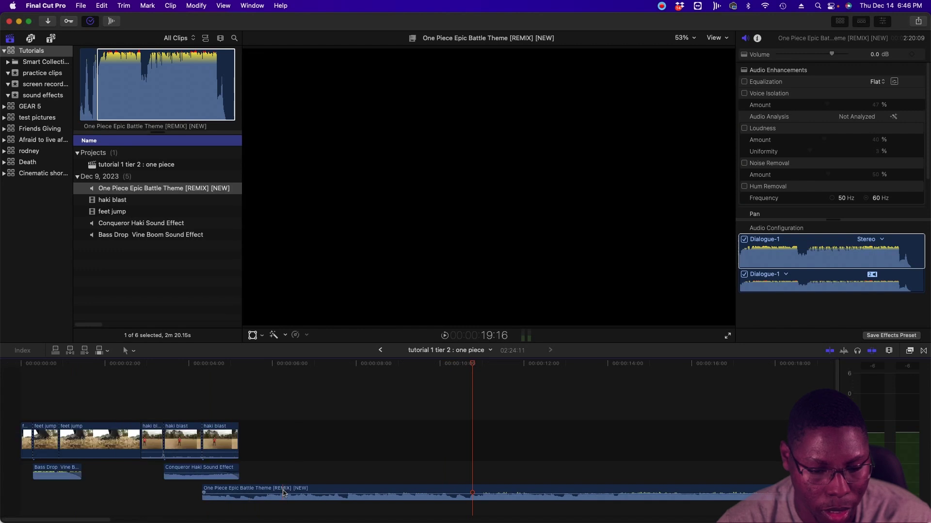
drag(284, 493, 60, 505)
click(17, 398)
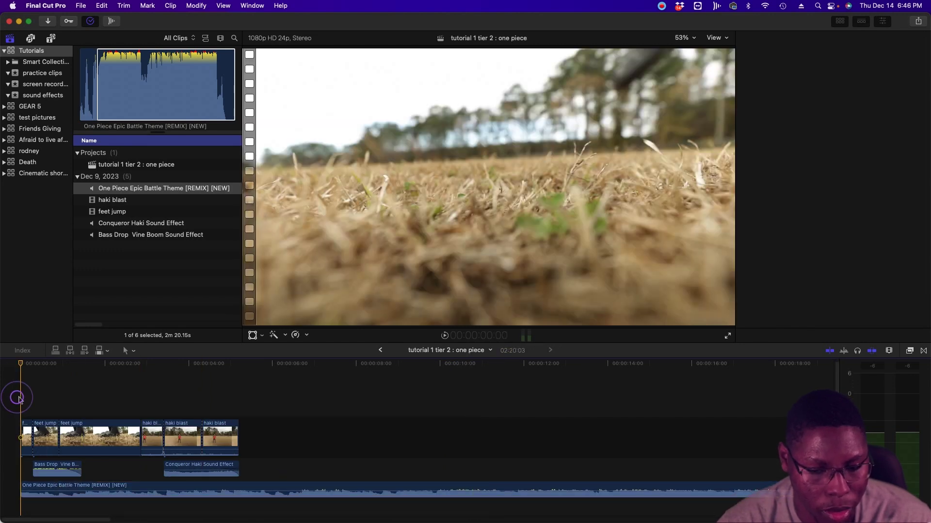
key(space)
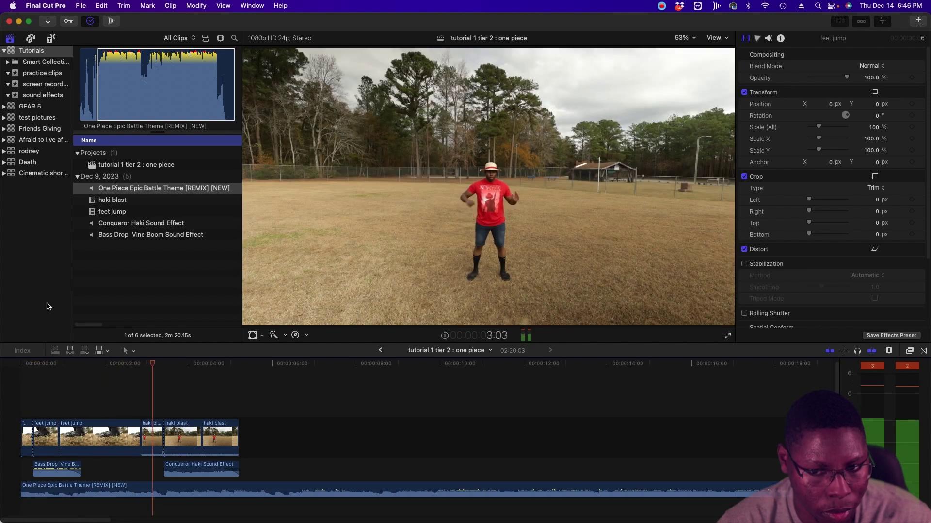
- Cut the music at the end of the haki blast clips, delete the remainder, and lower volume to -8 dB
click(243, 486)
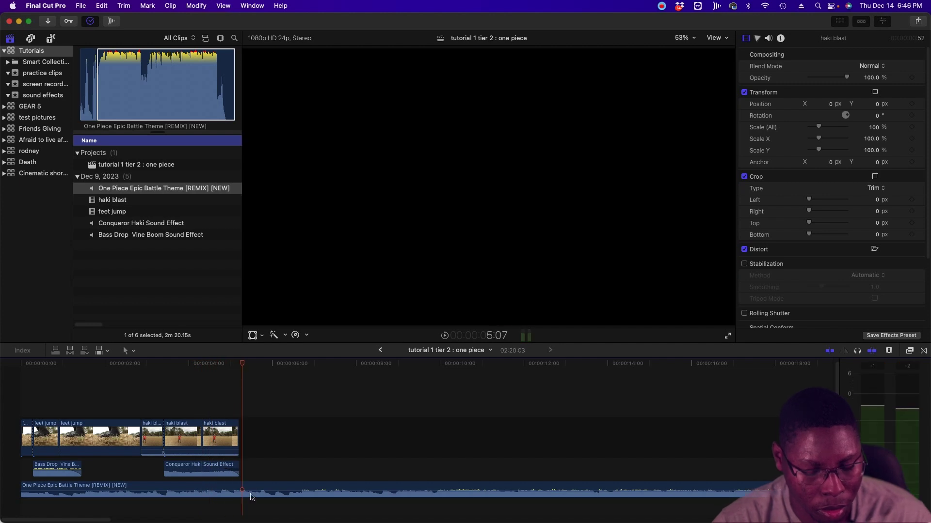
key(super+b)
key(alt+super+Down)
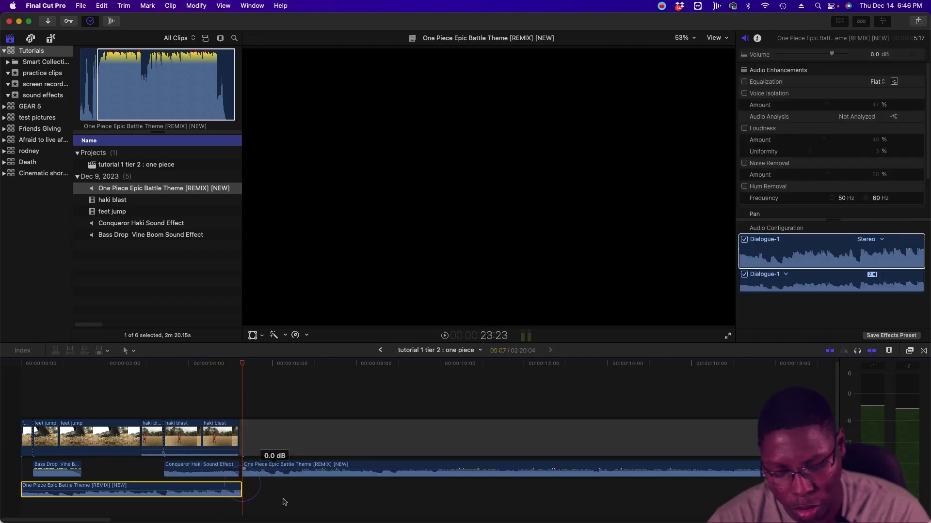
key(Delete)
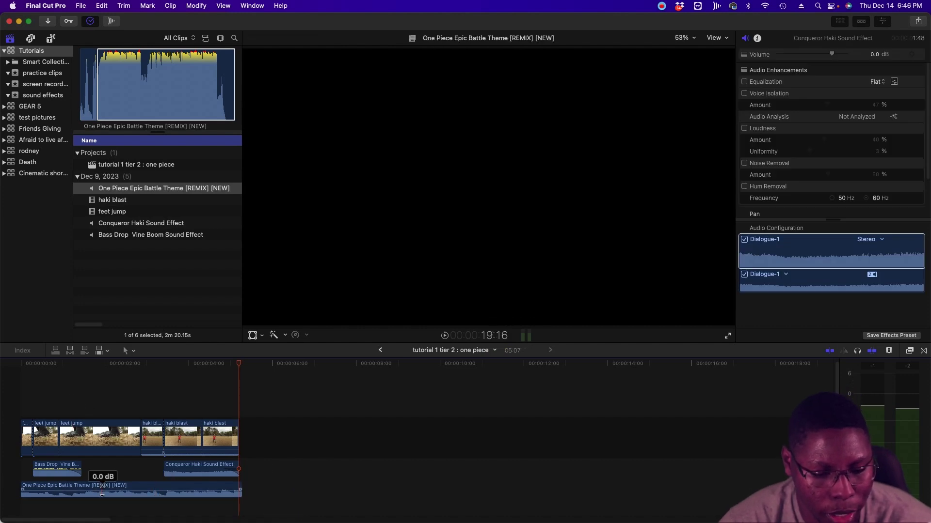
drag(101, 486, 102, 488)
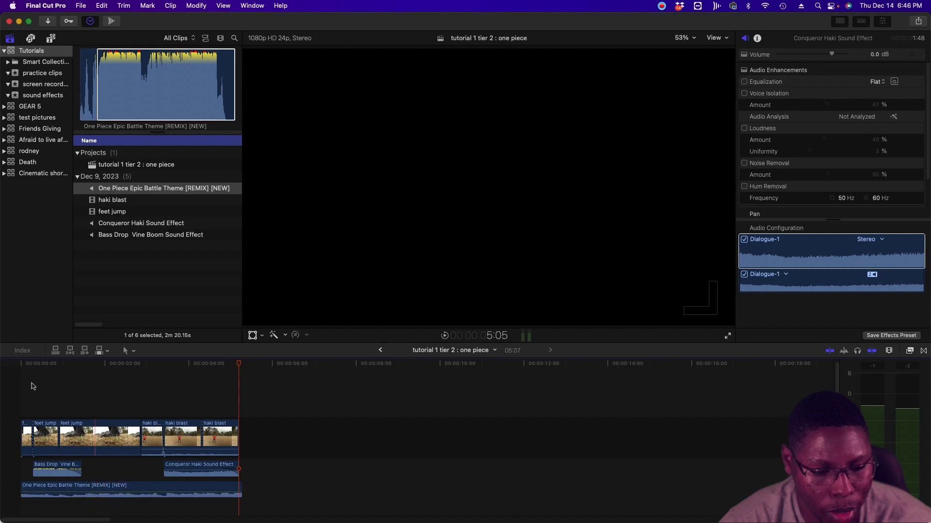
- Extend the ends of the Bass Drop and Conqueror Haki sound effects
click(26, 395)
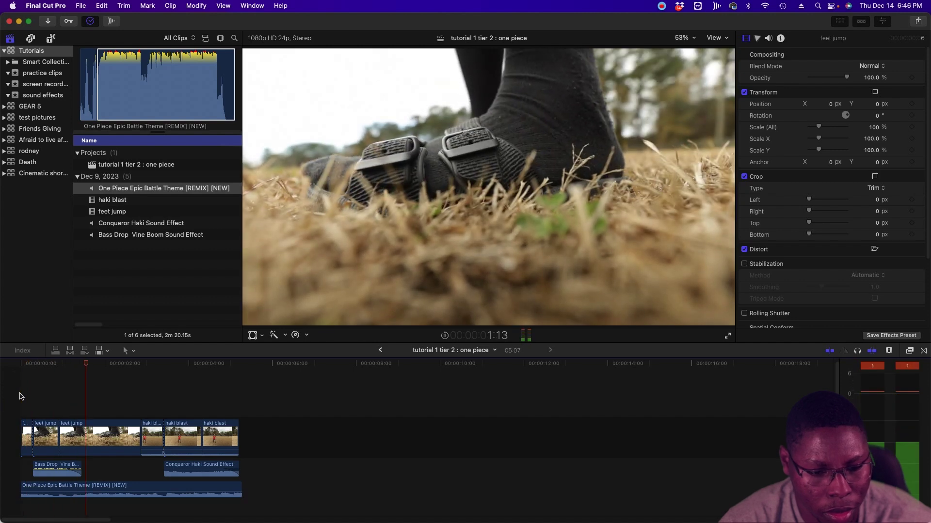
key(space)
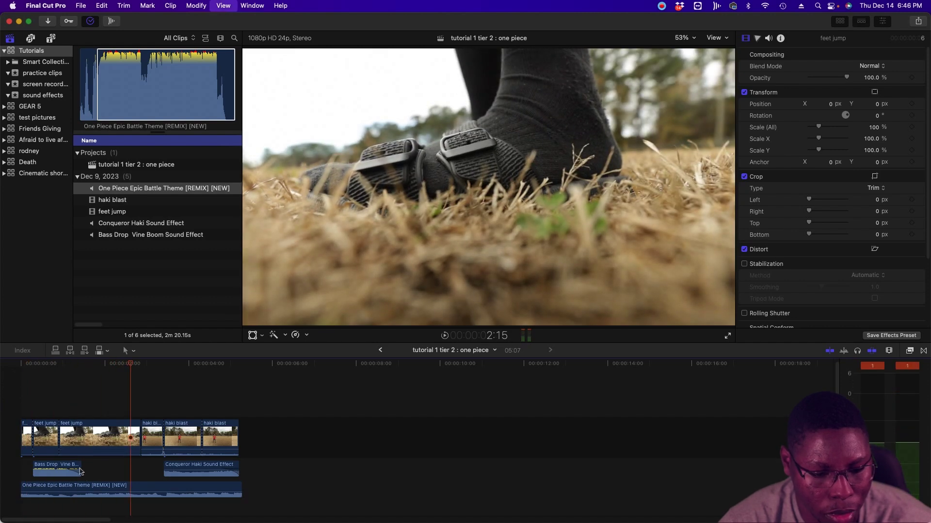
drag(81, 471, 100, 468)
drag(238, 469, 256, 490)
- Open the Luffy in the Hood project from the GEAR 5 library
click(24, 393)
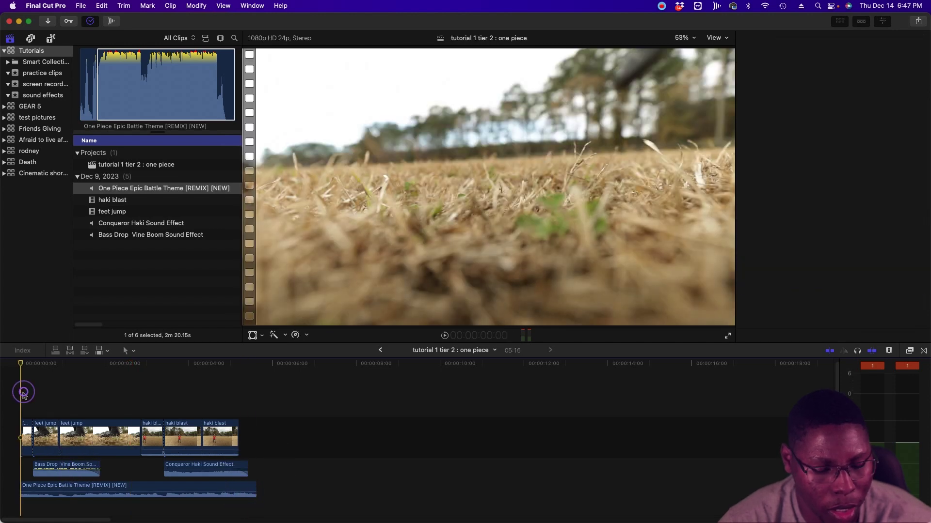
key(super+4)
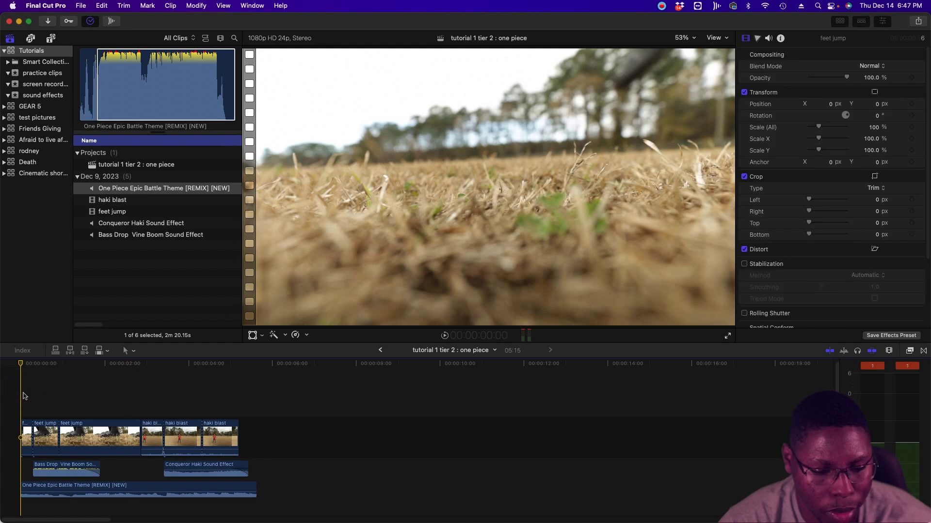
click(29, 106)
double_click(124, 164)
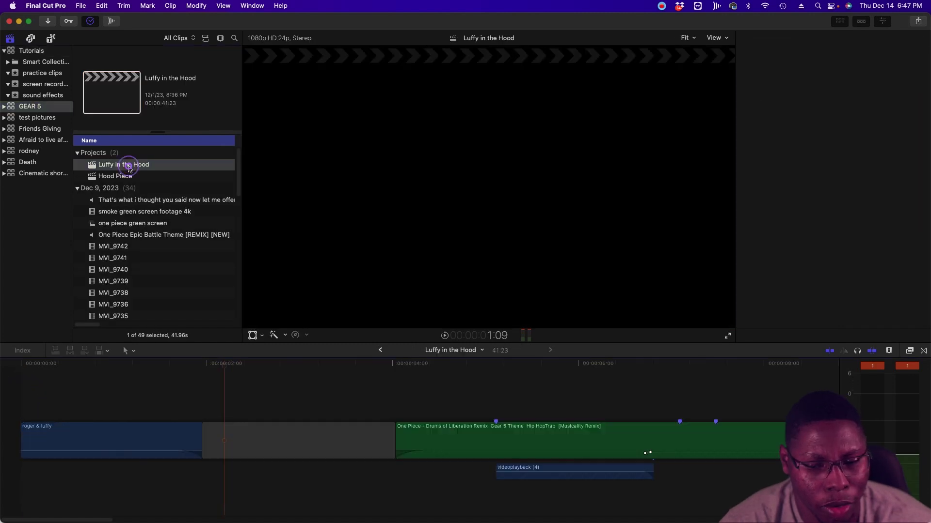
- Open the Hood Piece project and scrub into its sequence to inspect its adjustment layer
click(472, 383)
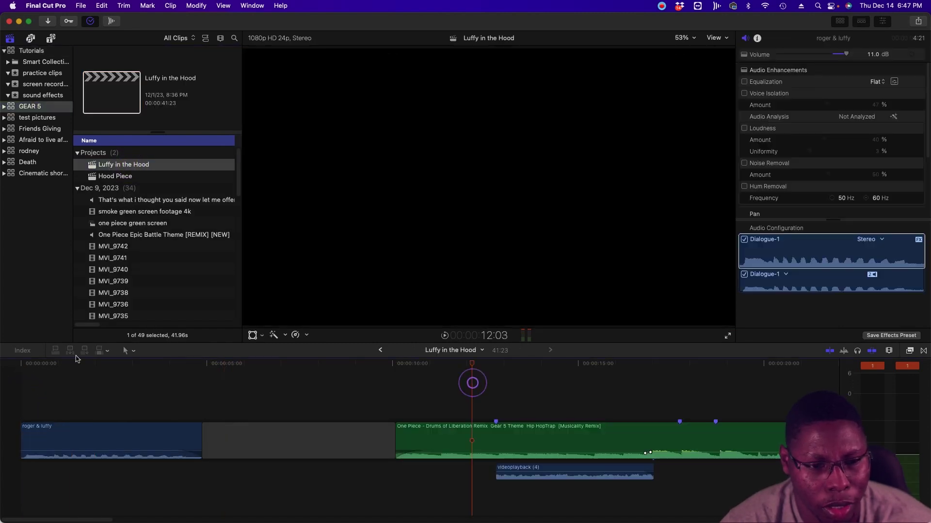
double_click(128, 176)
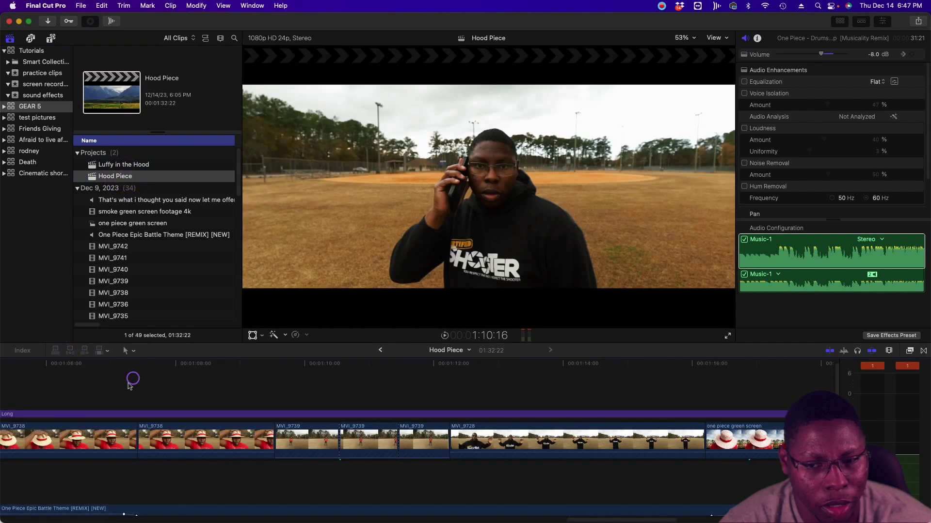
click(143, 363)
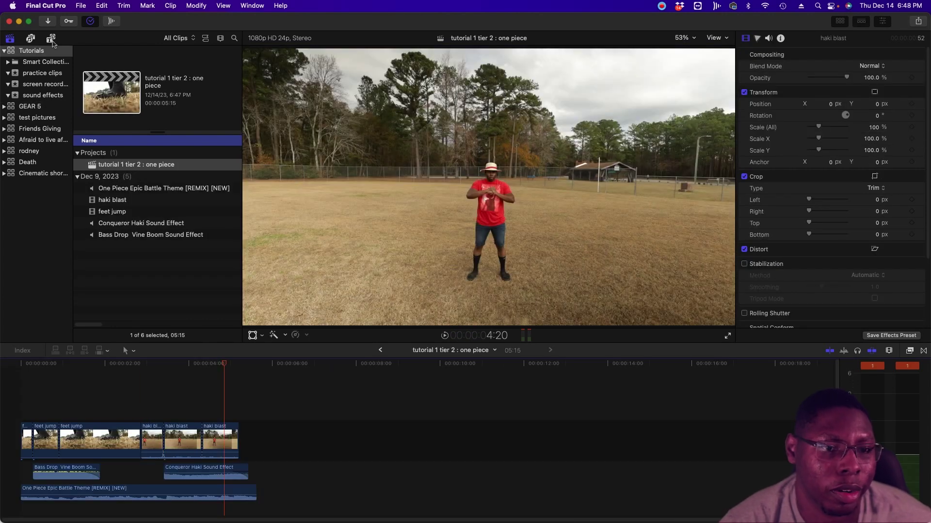
- Place the 'Long' adjustment layer above the clips and trim its end back to the haki blasts
click(52, 39)
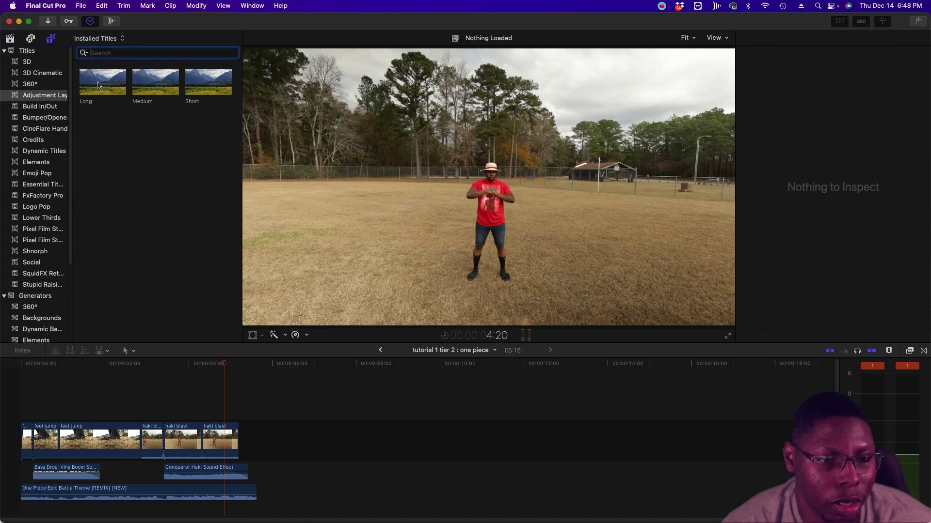
drag(98, 86, 12, 402)
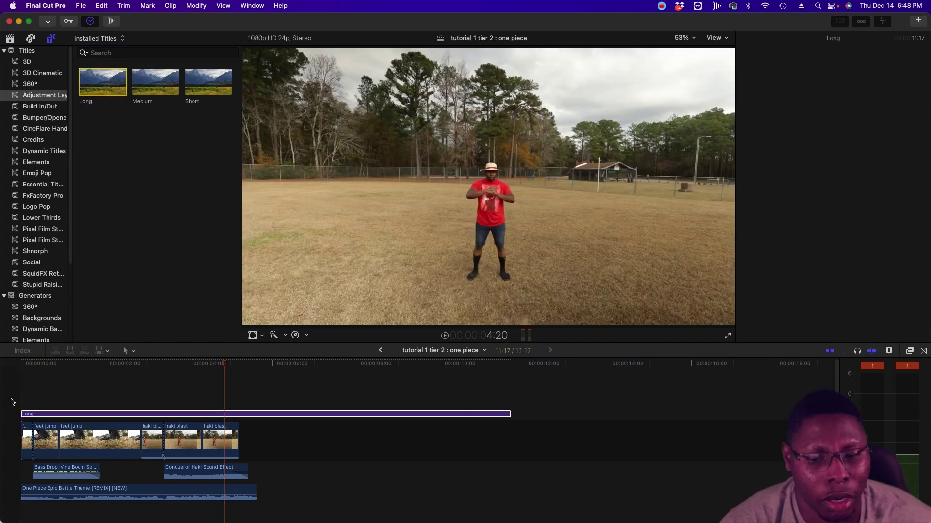
click(508, 414)
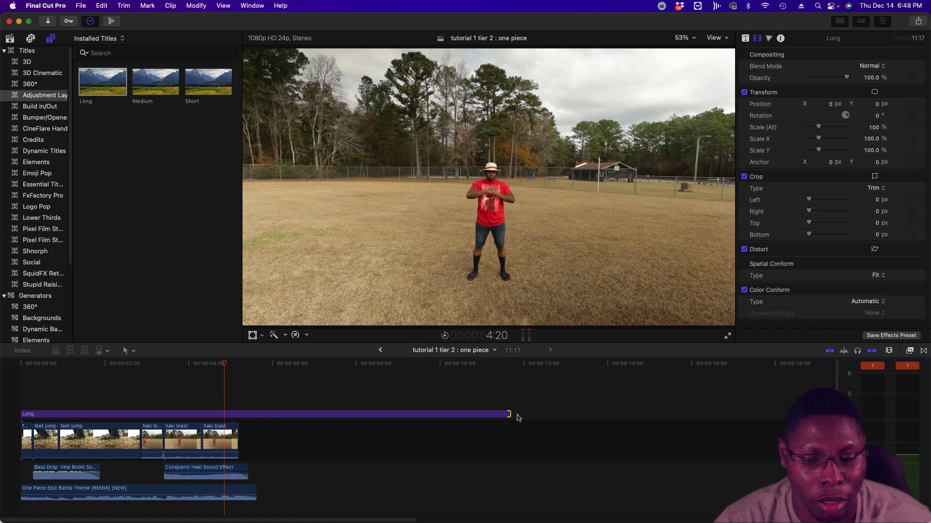
drag(510, 414, 237, 417)
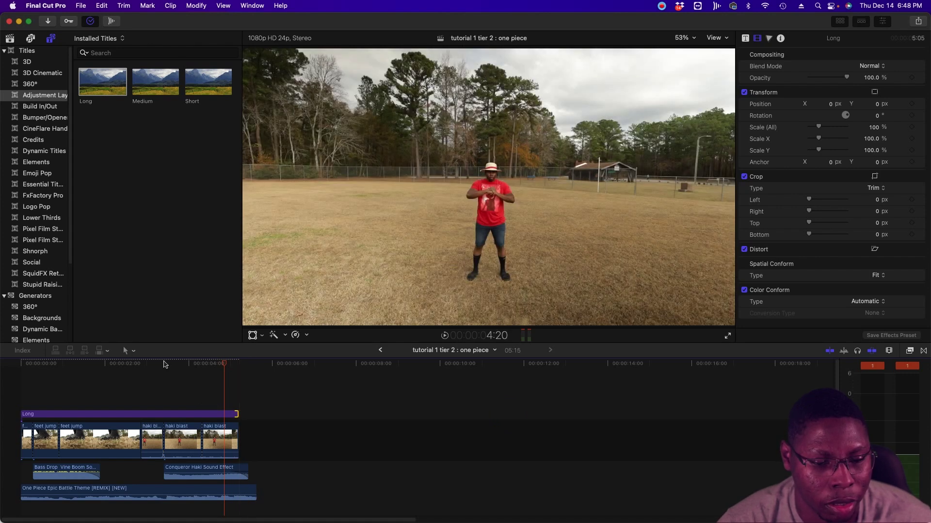
click(157, 364)
click(184, 414)
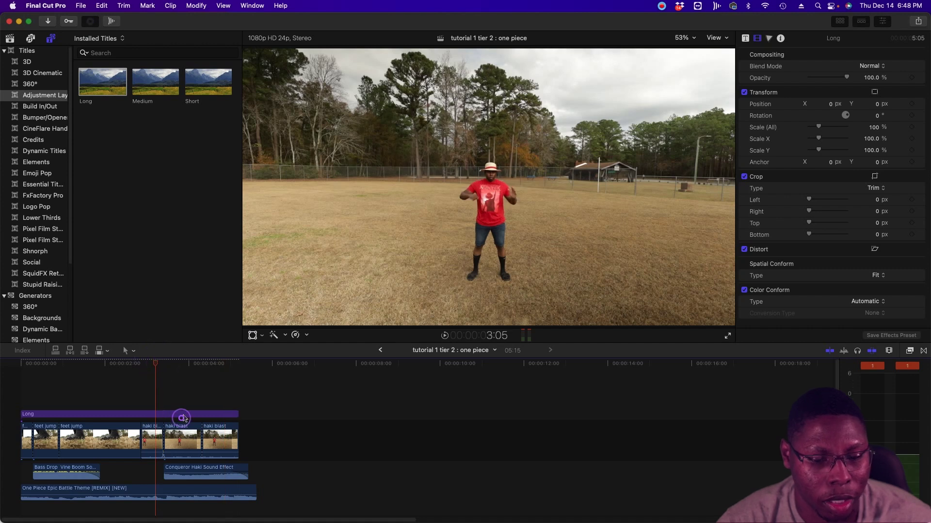
- Drop the Animated Letterbox 'Open Letterbox' effect onto the Long adjustment layer
click(907, 352)
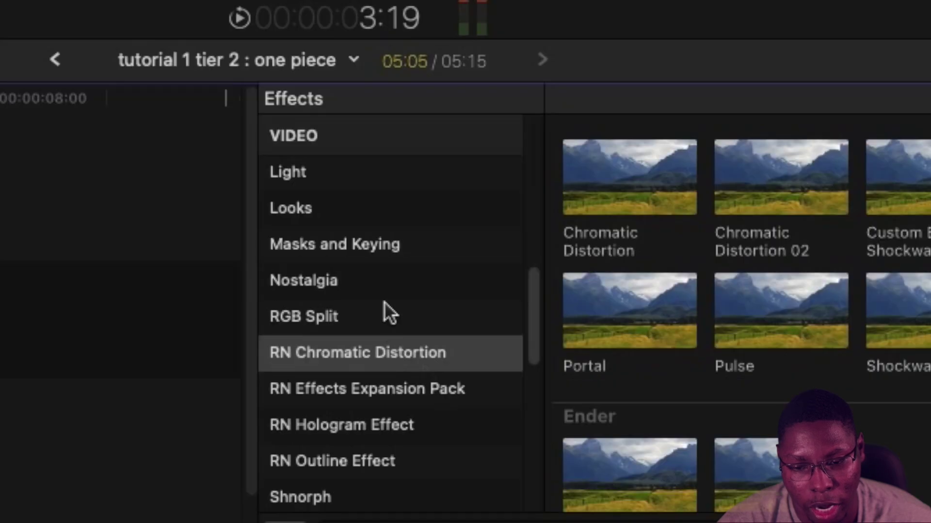
scroll(384, 300, up, 10)
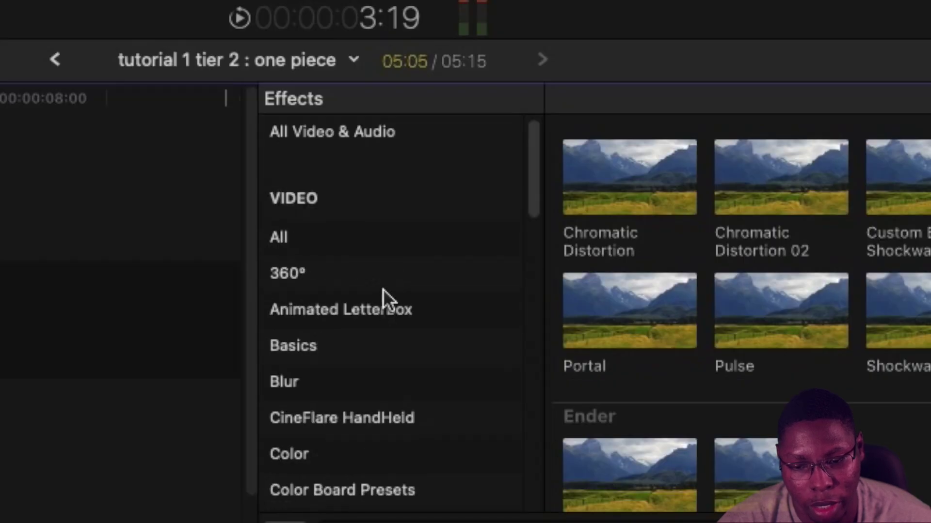
click(394, 318)
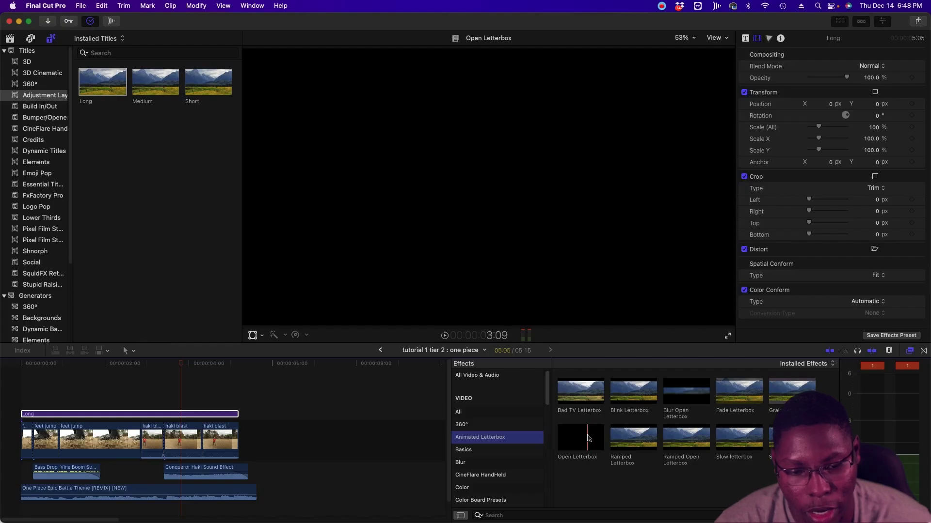
drag(588, 436, 209, 412)
click(150, 365)
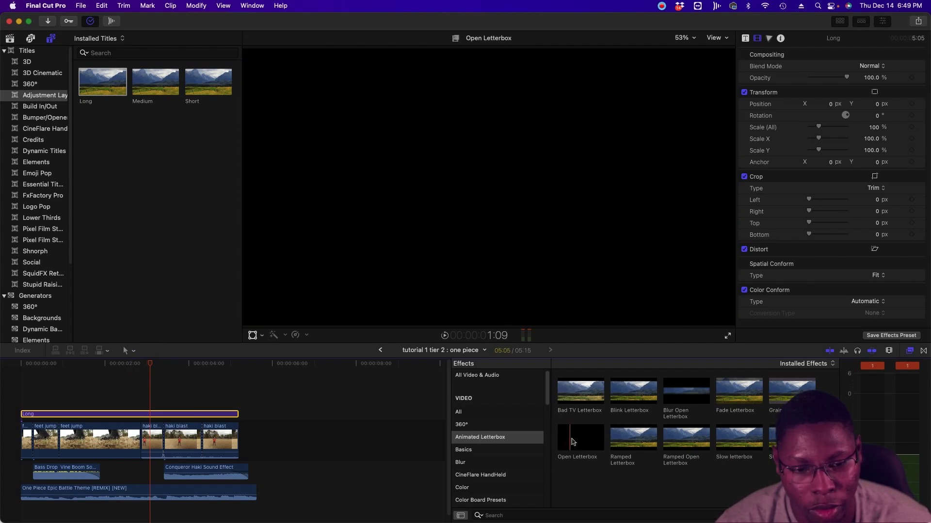
drag(565, 441, 203, 416)
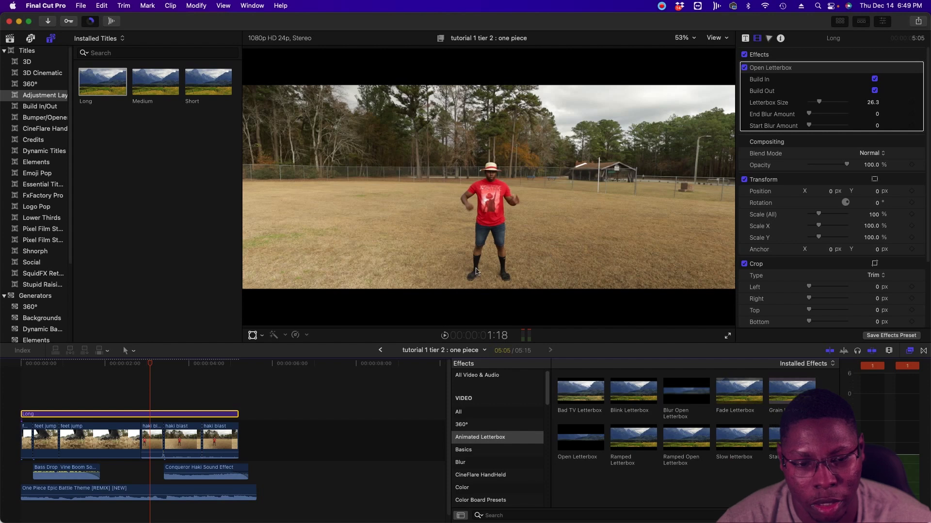
- Hide the browser for a wider viewer and play the letterboxed sequence from the shoe close-up
drag(150, 364, 0, 390)
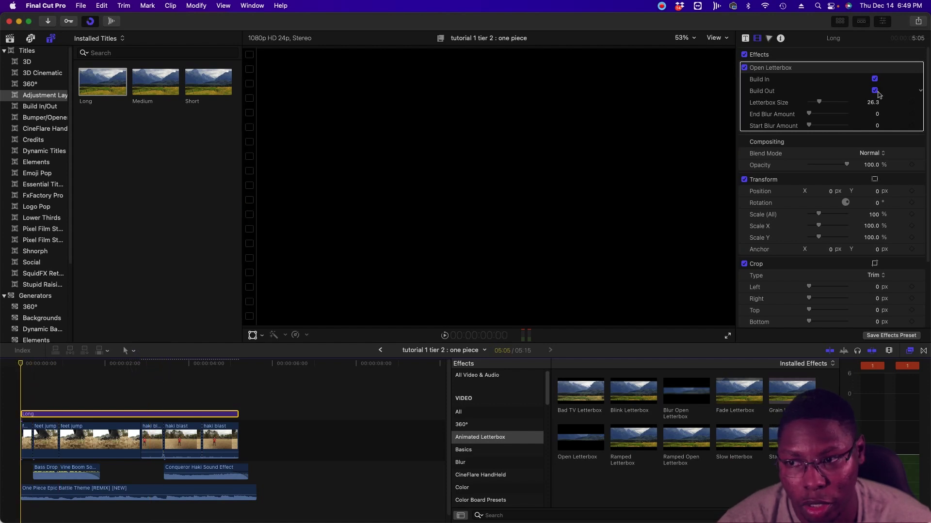
key(ctrl+super+1)
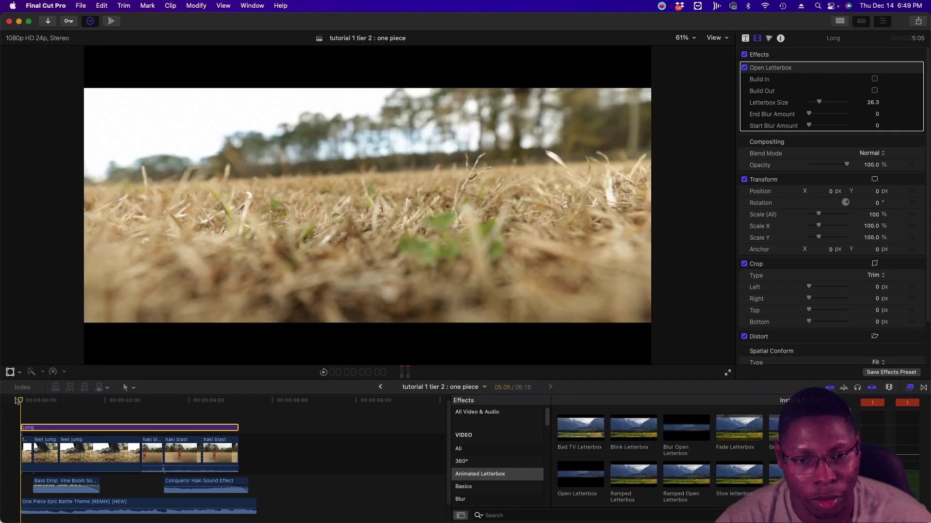
key(space)
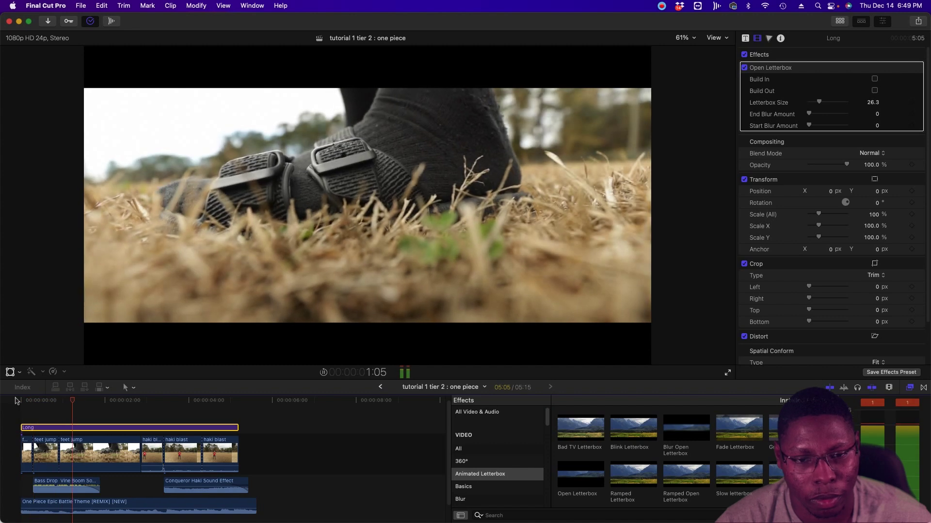